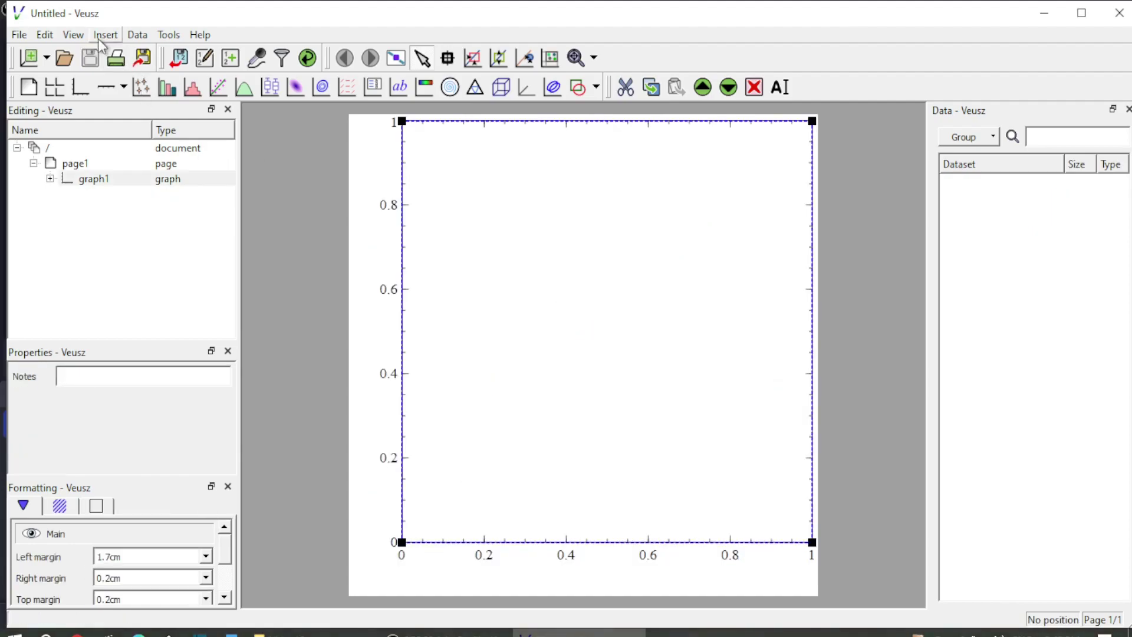
- Import Text data.csv as a text Month dataset and a numeric Sale dataset, 12 rows each
left_click(141, 34)
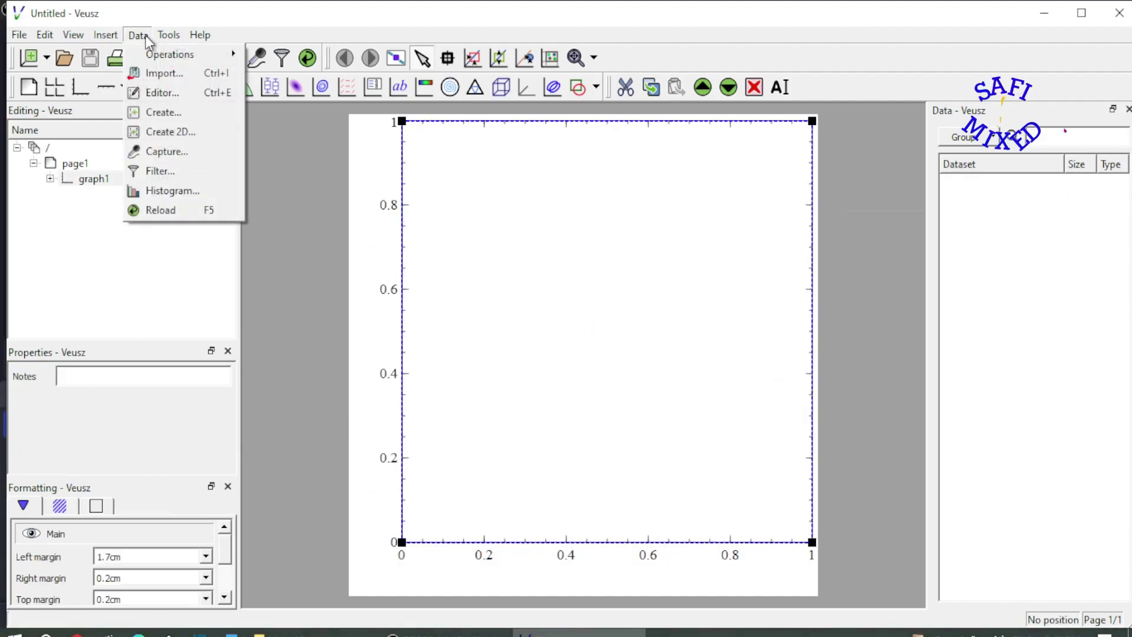
left_click(168, 74)
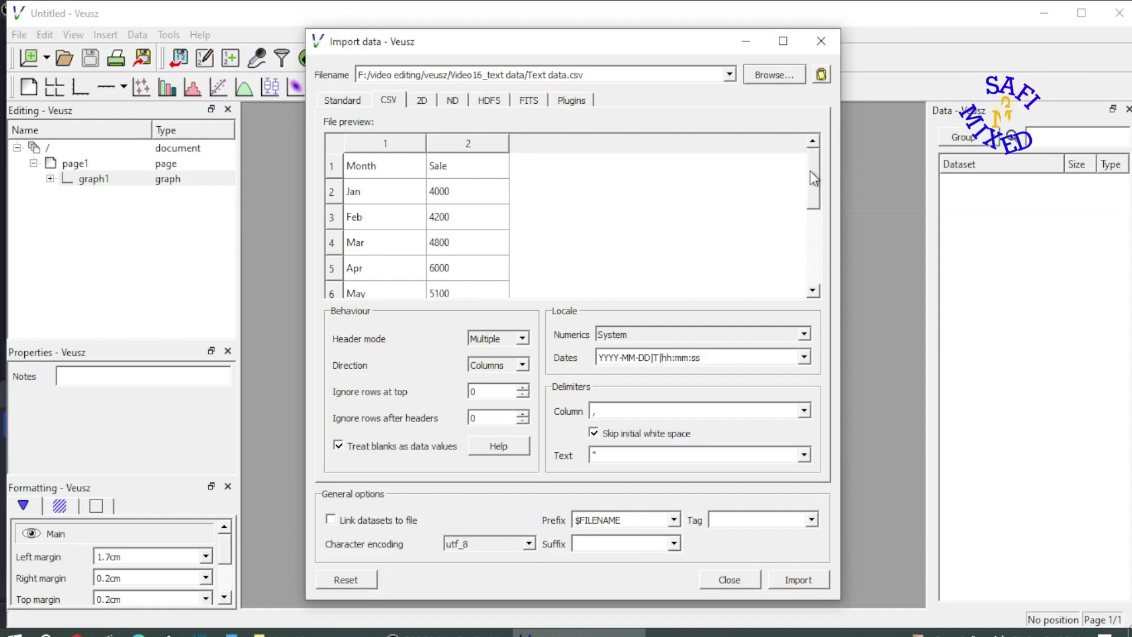
left_click_drag(810, 171, 821, 203)
left_click_drag(362, 171, 401, 271)
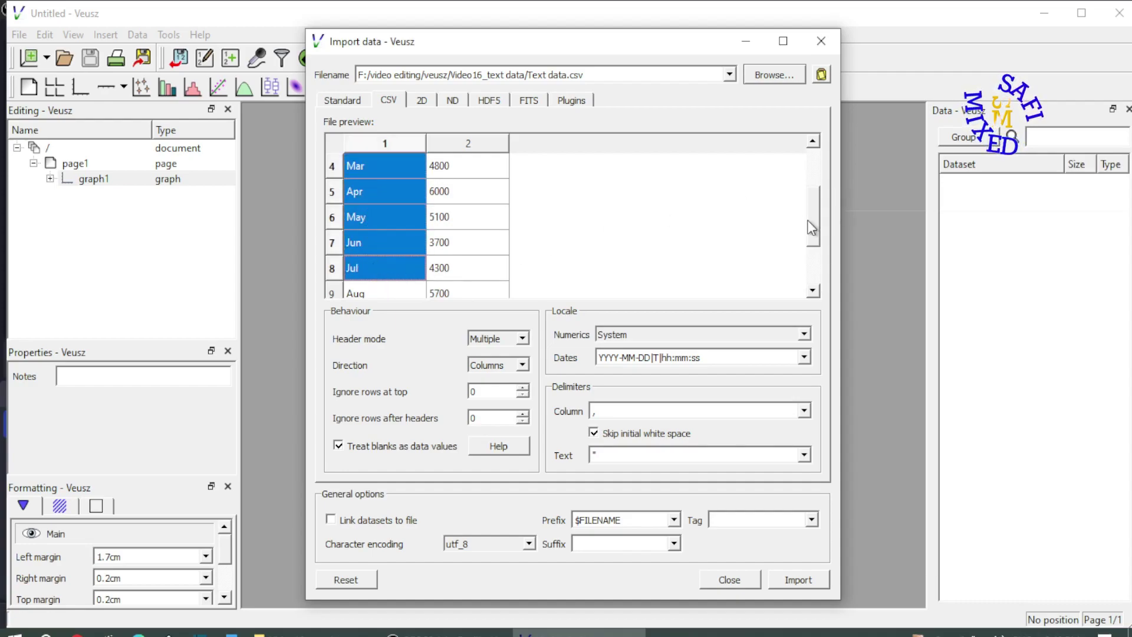
left_click_drag(812, 224, 309, 296)
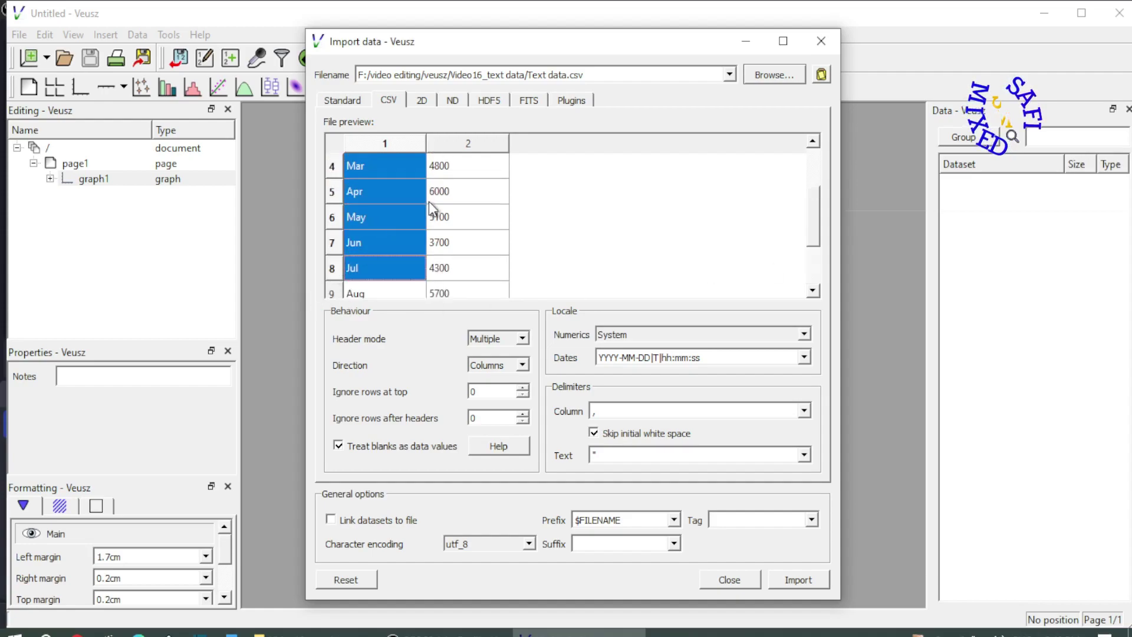
left_click(454, 161)
left_click_drag(454, 162, 462, 233)
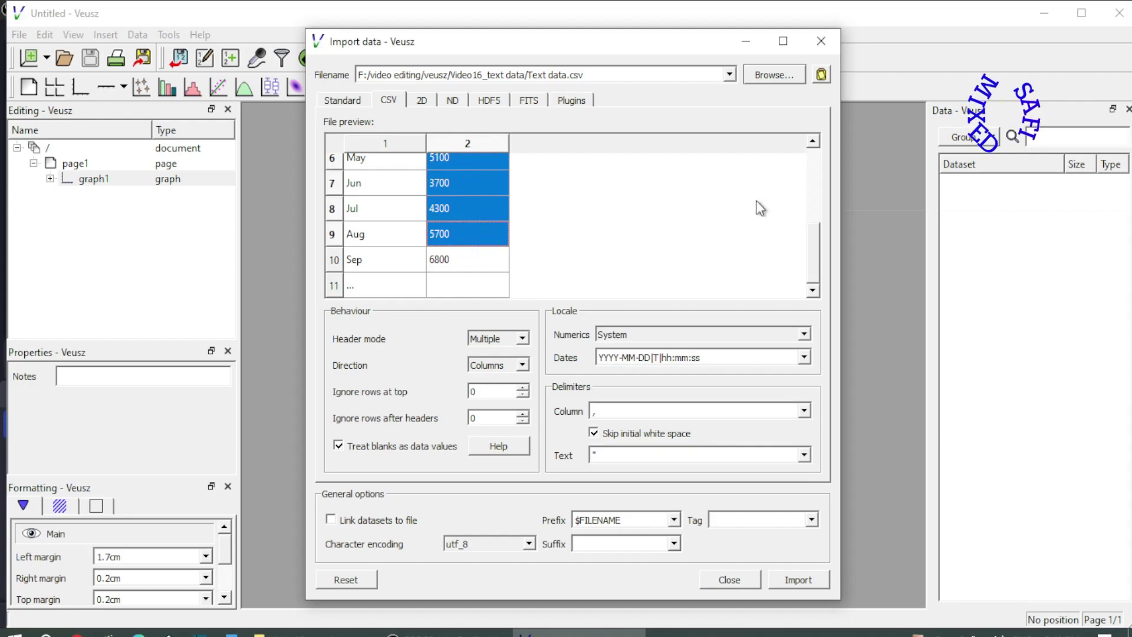
left_click(803, 583)
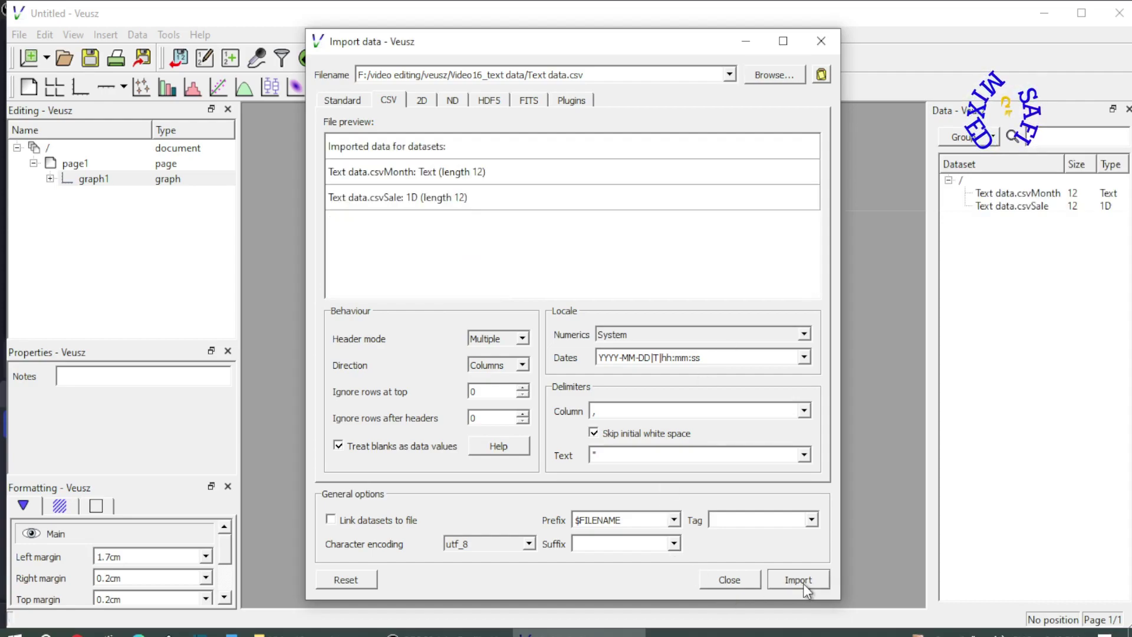
left_click(737, 580)
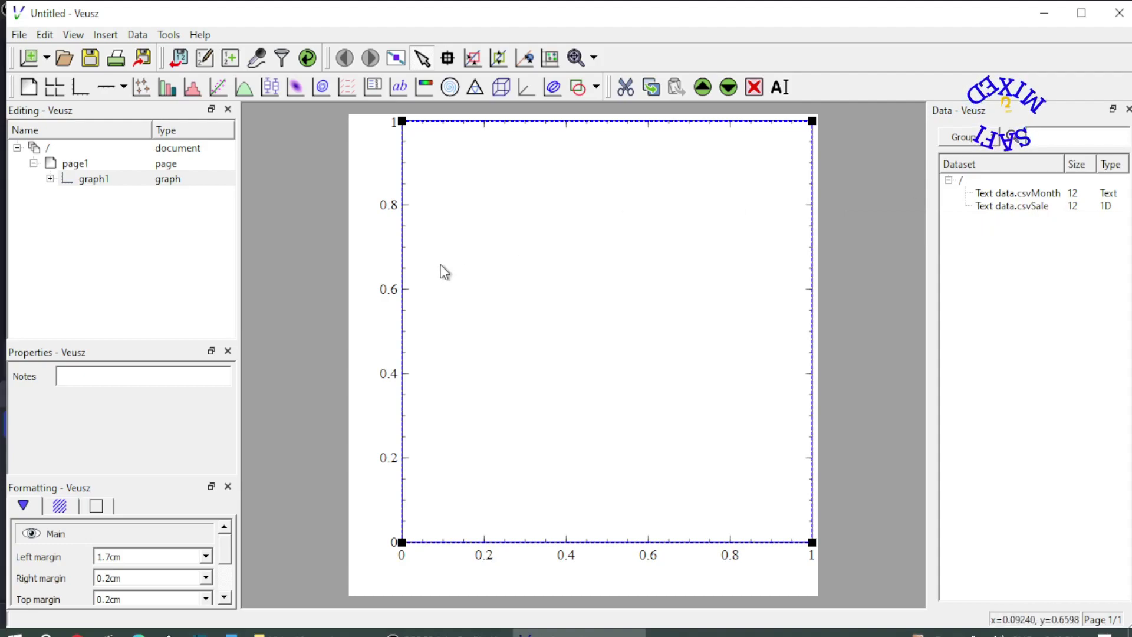
- Select graph1's x axis and set its label to 'Months'
left_click(49, 179)
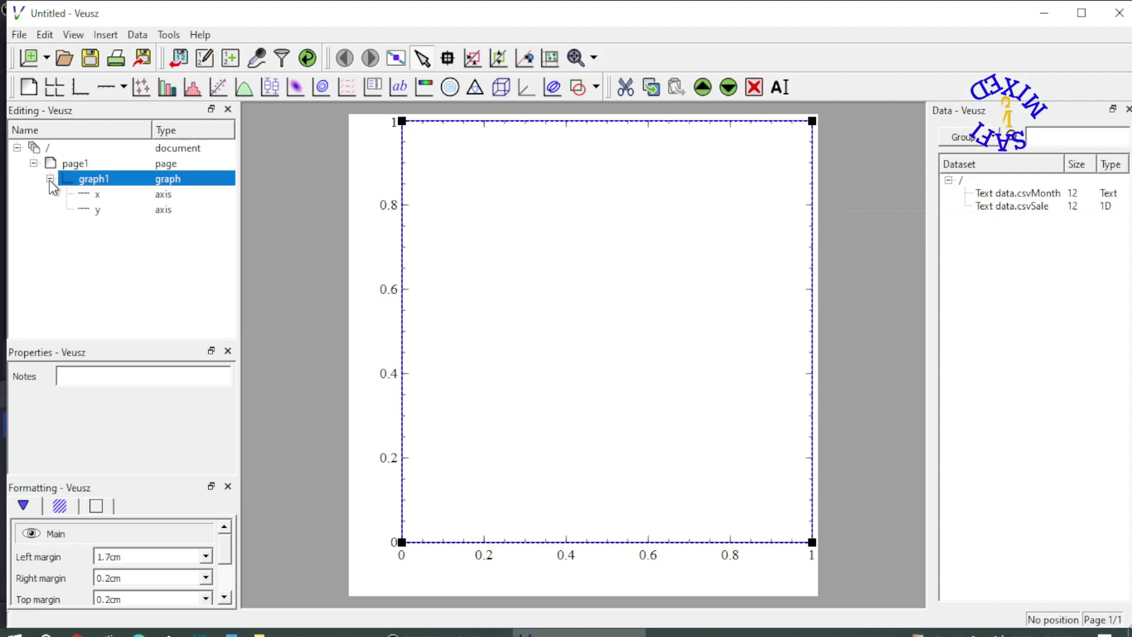
left_click(93, 196)
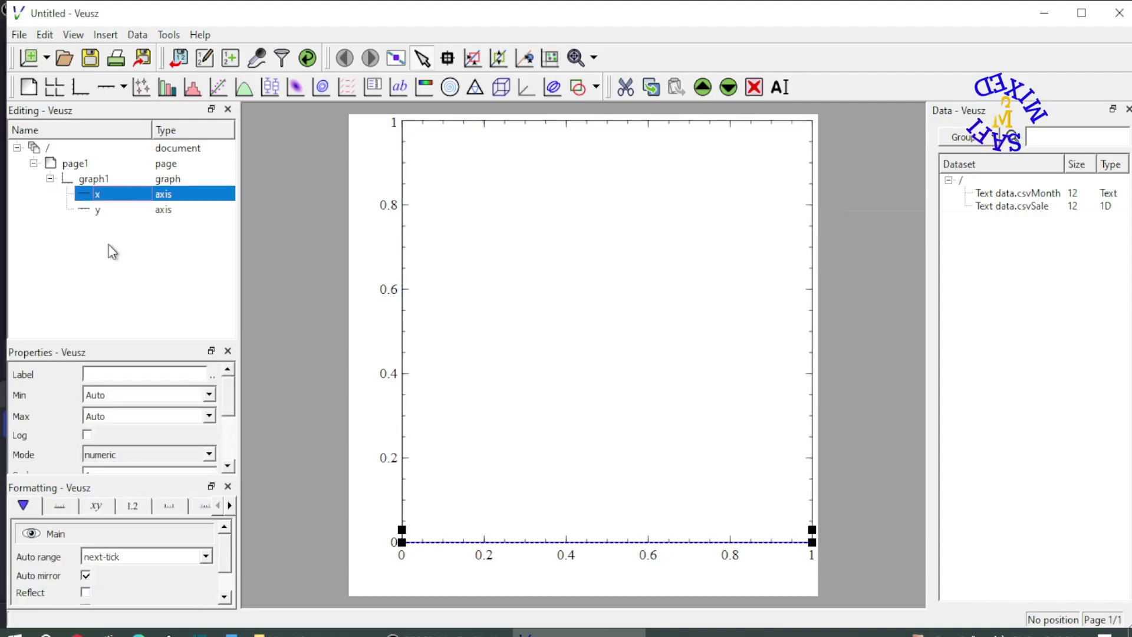
left_click(140, 374)
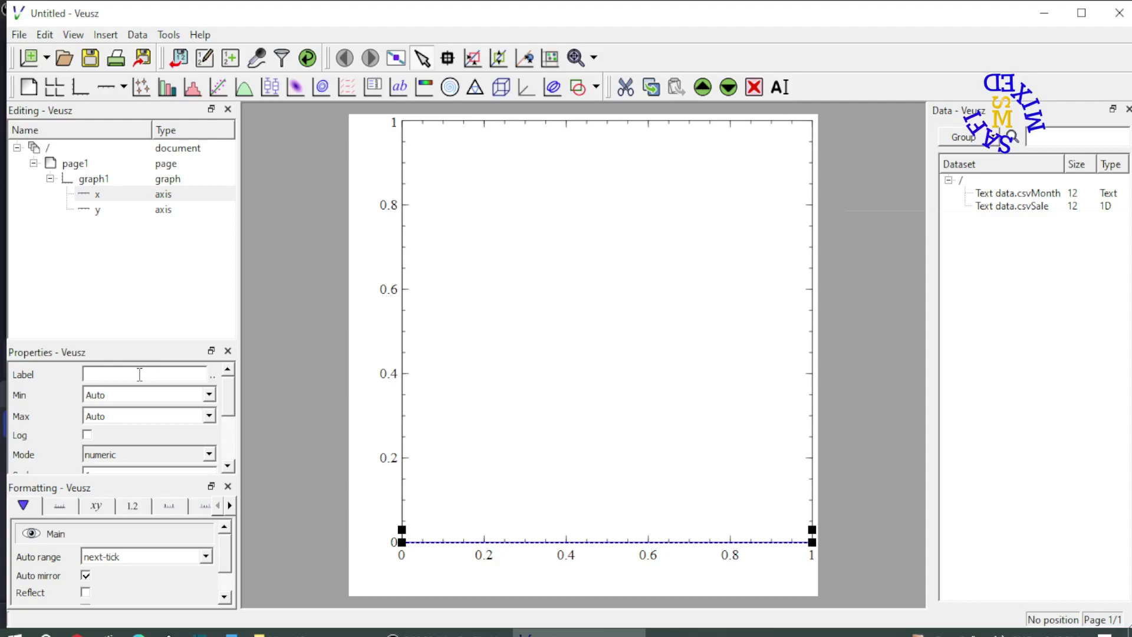
type("Months")
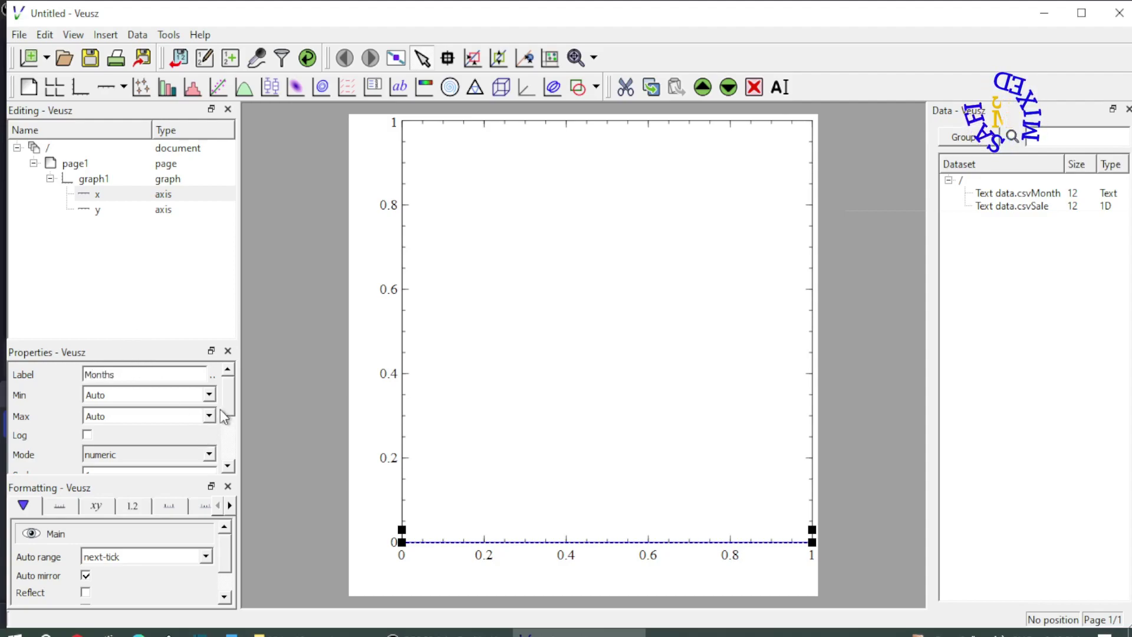
key("Return")
- Switch the x axis Mode to labels
left_click_drag(226, 399, 228, 419)
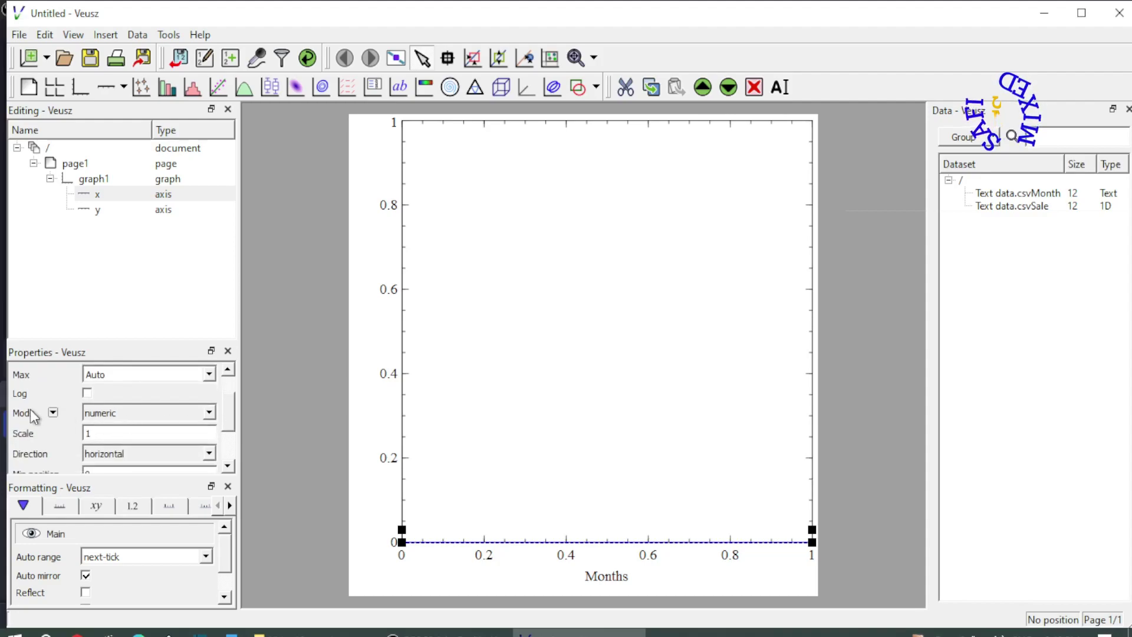
left_click(212, 417)
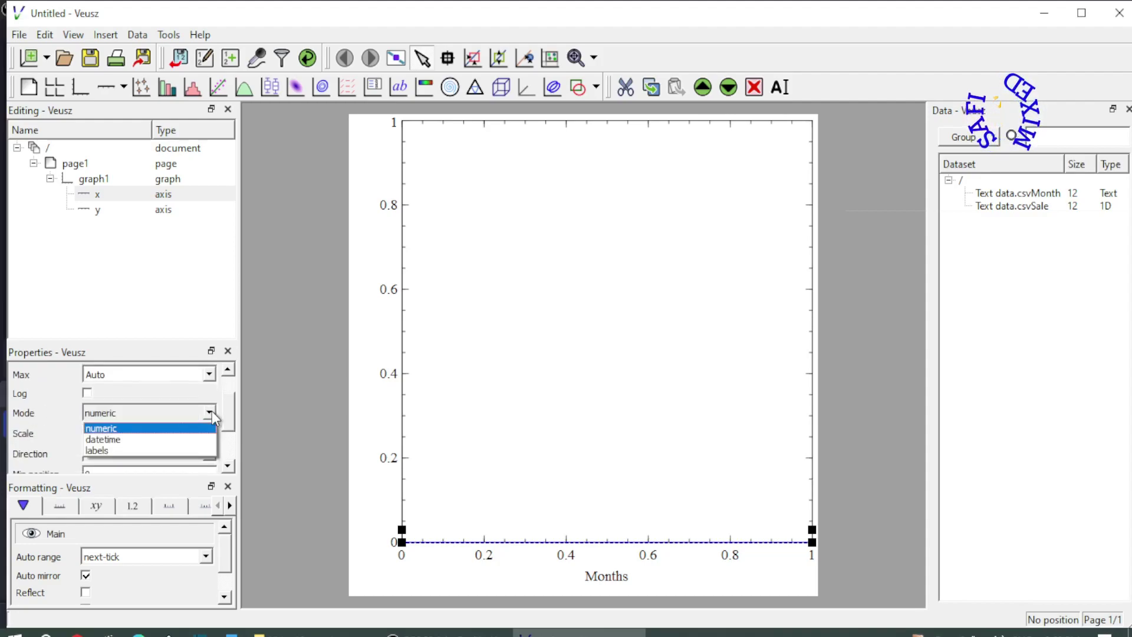
left_click(126, 450)
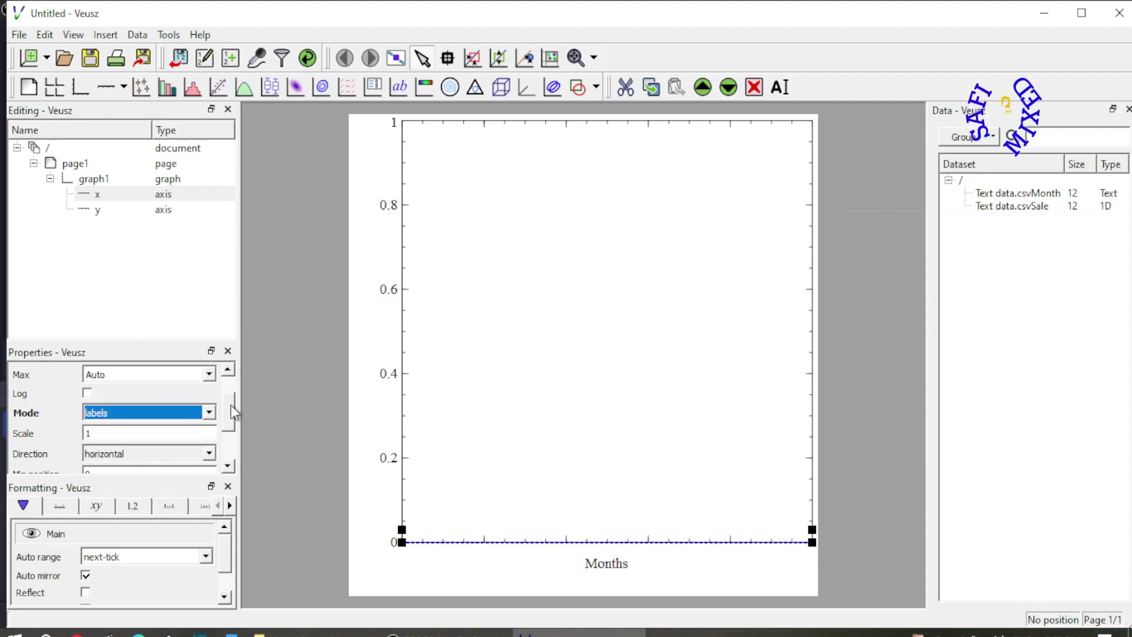
mouse_move(230, 405)
left_mouse_down()
mouse_move(229, 438)
mouse_move(228, 420)
left_mouse_up()
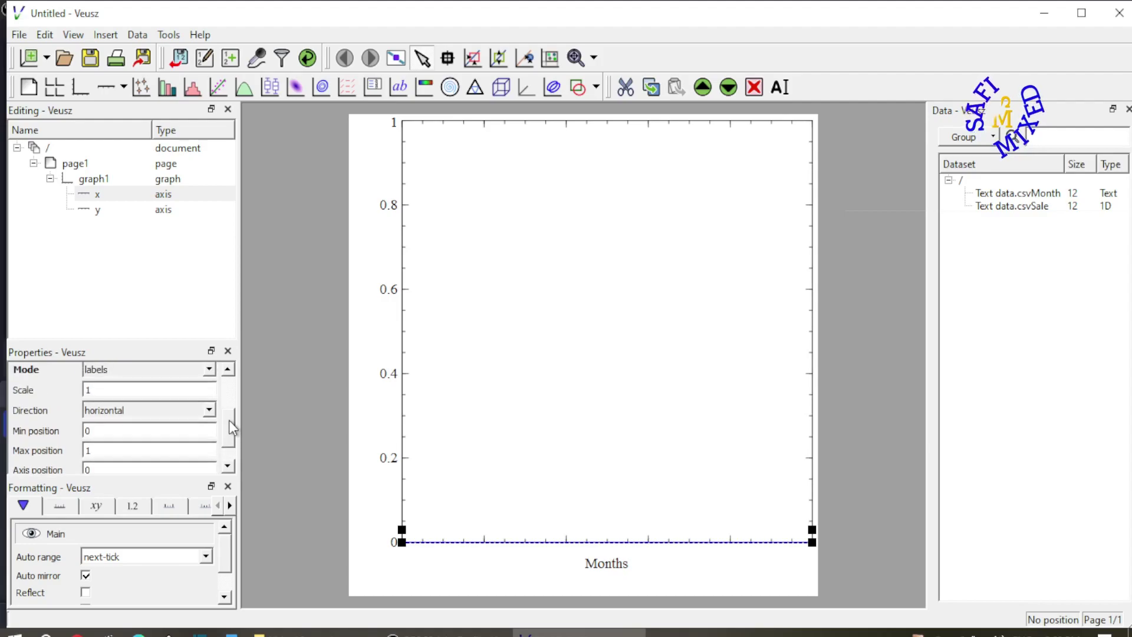
- Insert a new xy point plot widget, xy1, into graph1
left_click(97, 210)
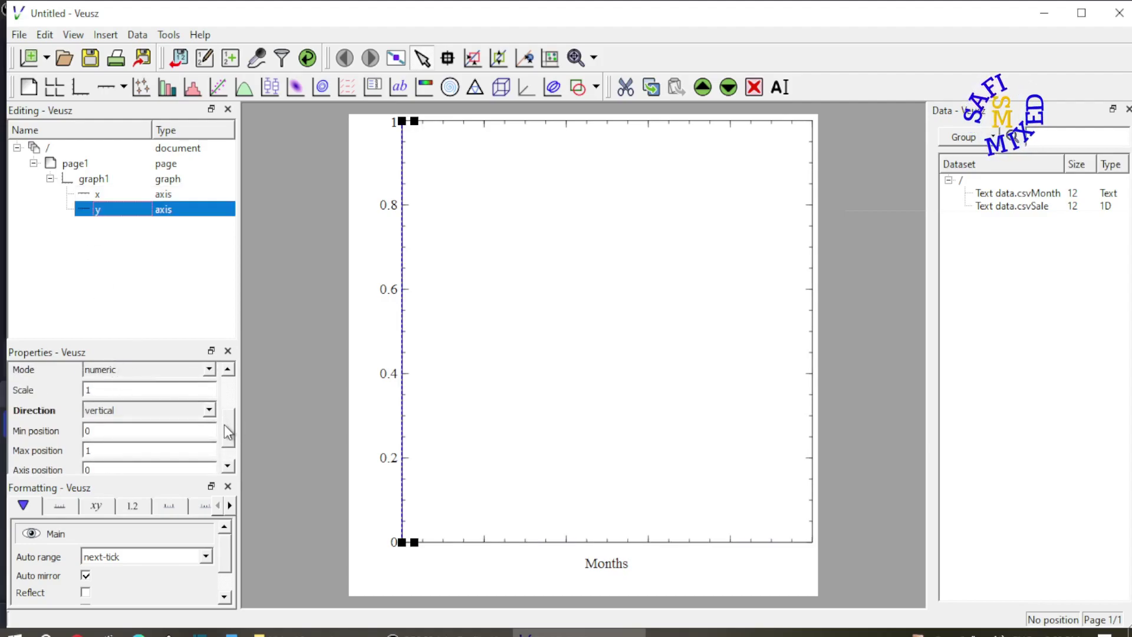
left_click_drag(225, 426, 232, 384)
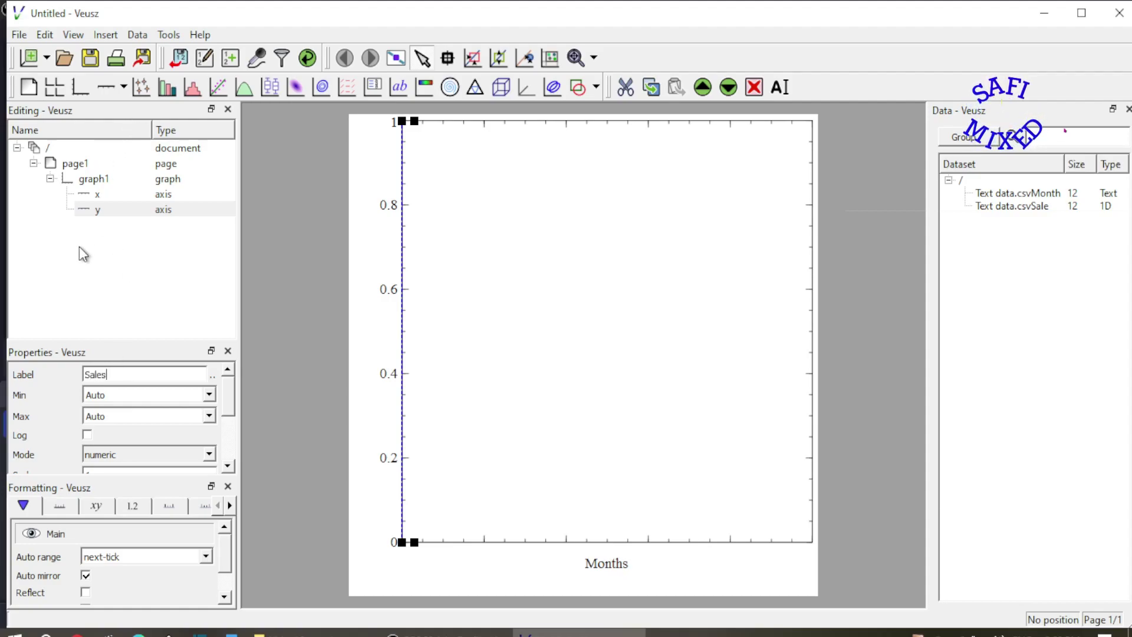
left_click(140, 88)
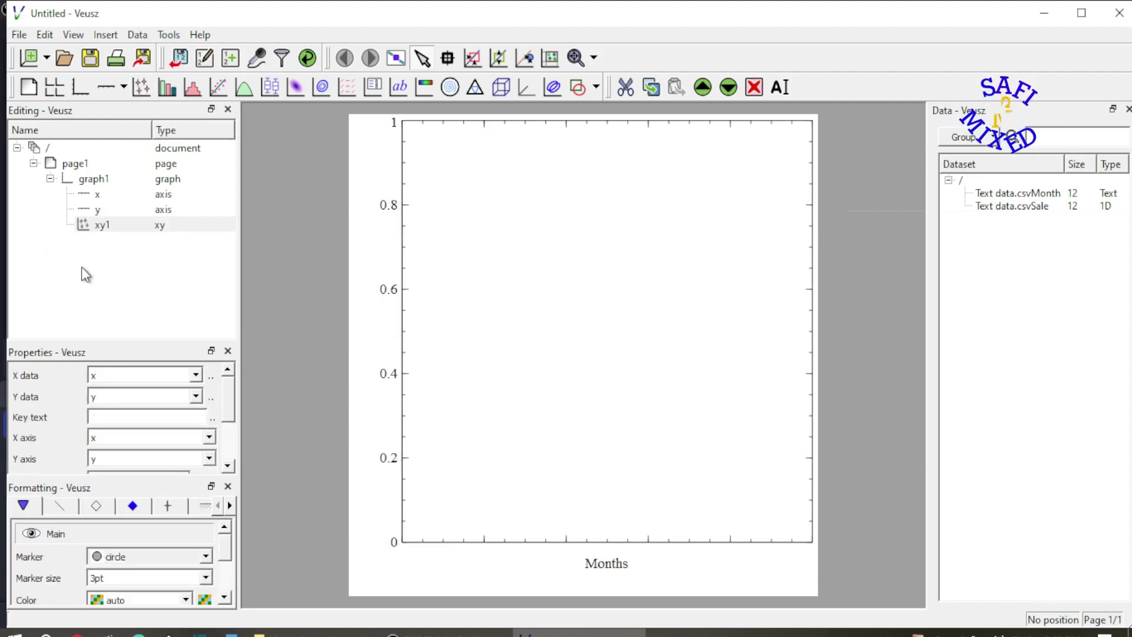
- Set xy1's Y data to Text data.csvSale, leaving X data unchanged
left_click(196, 374)
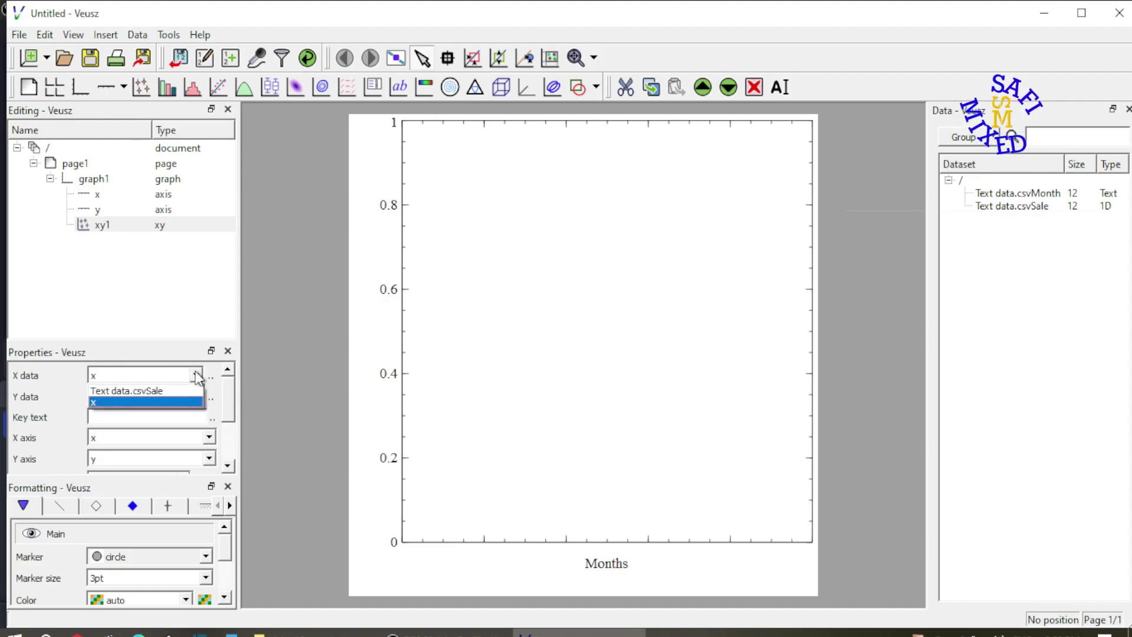
left_click(157, 400)
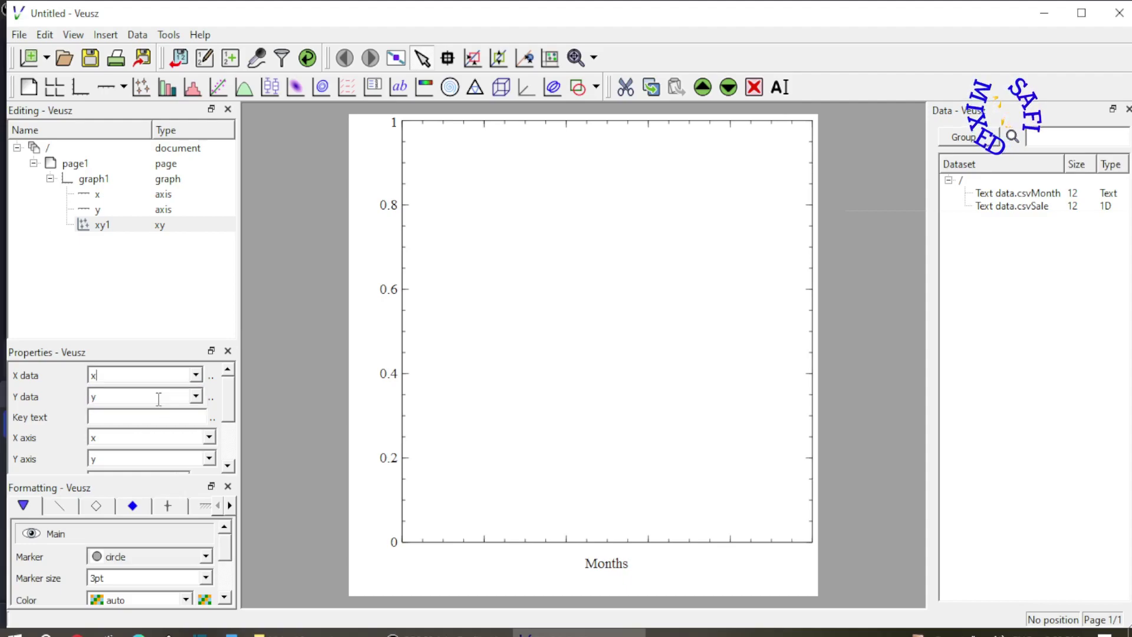
left_click(196, 396)
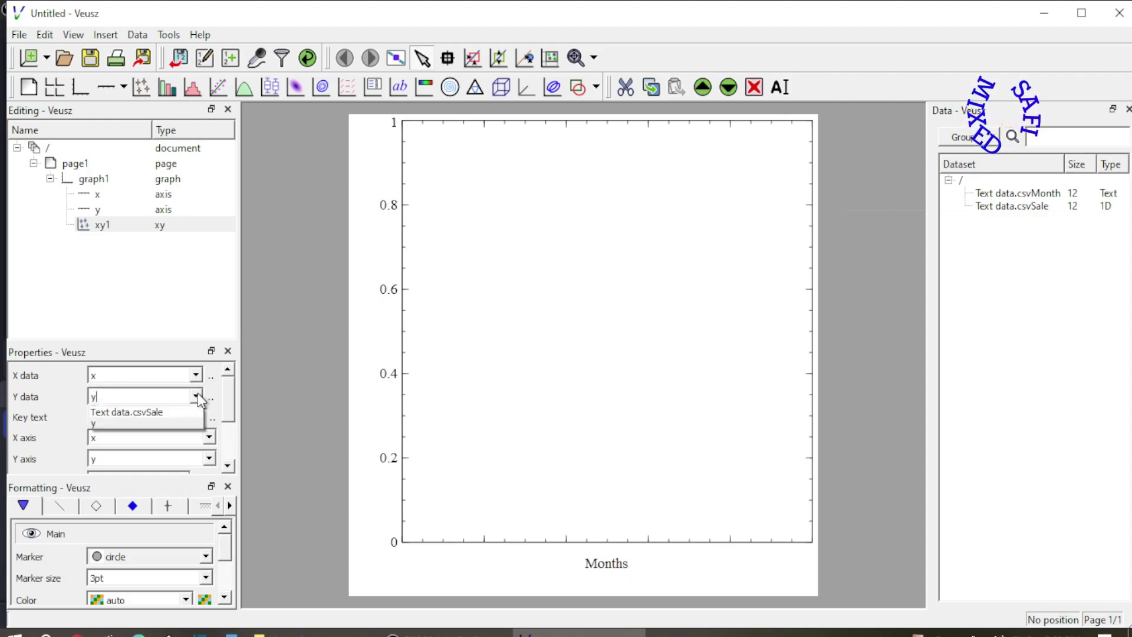
left_click(172, 412)
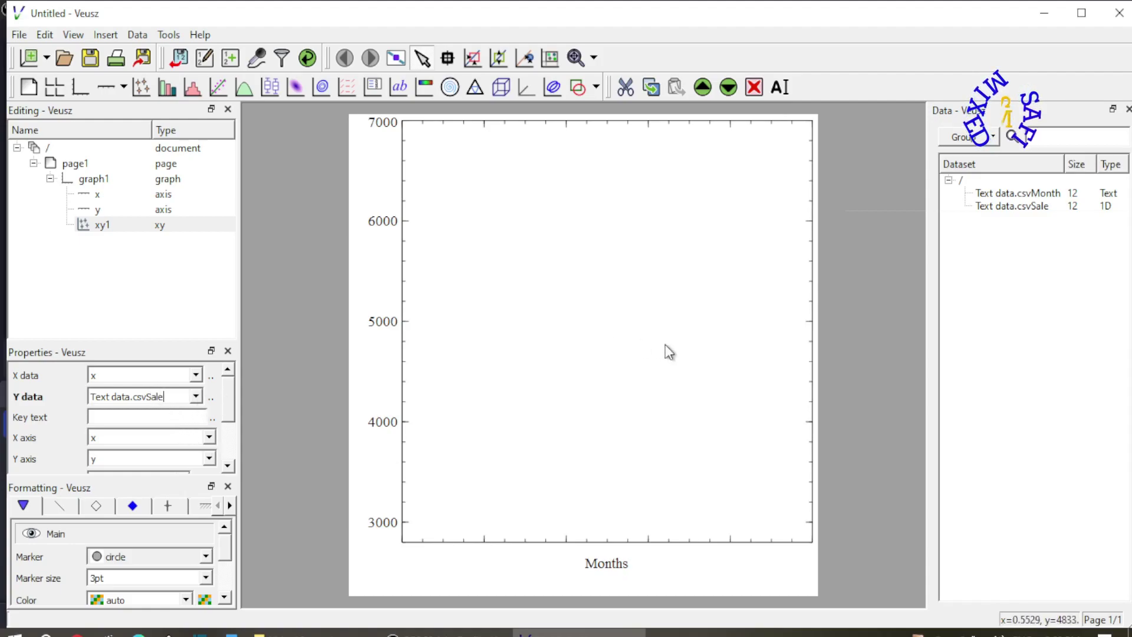
left_click(1024, 207)
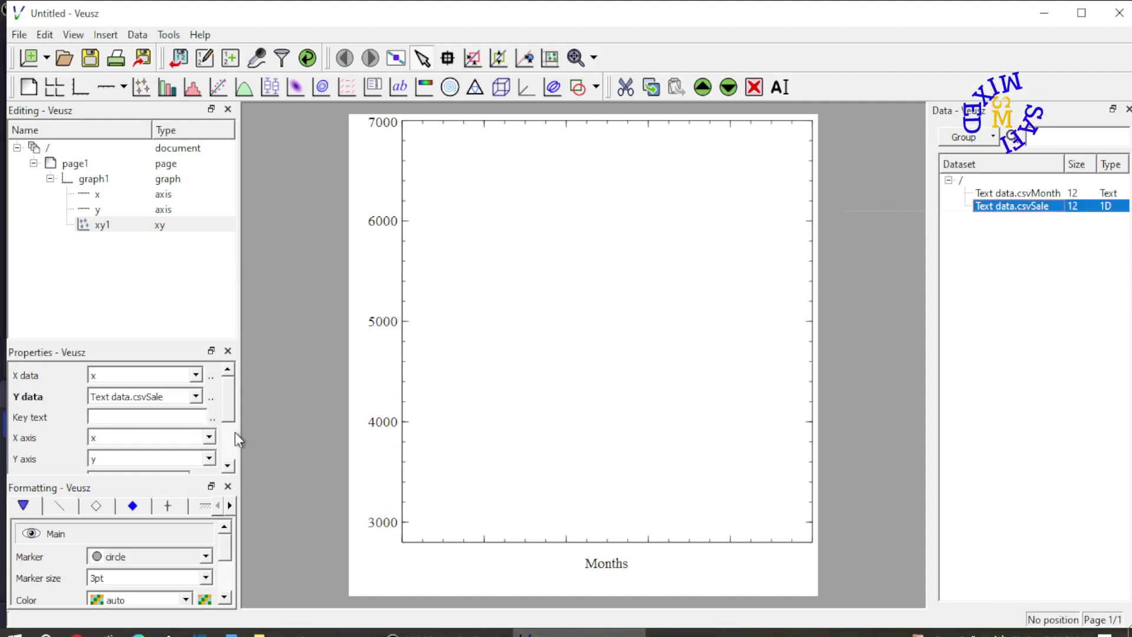
left_click(229, 403)
- Label xy1's points with Text data.csvMonth and set its X data to Text data.csvSale
left_click_drag(226, 397, 221, 423)
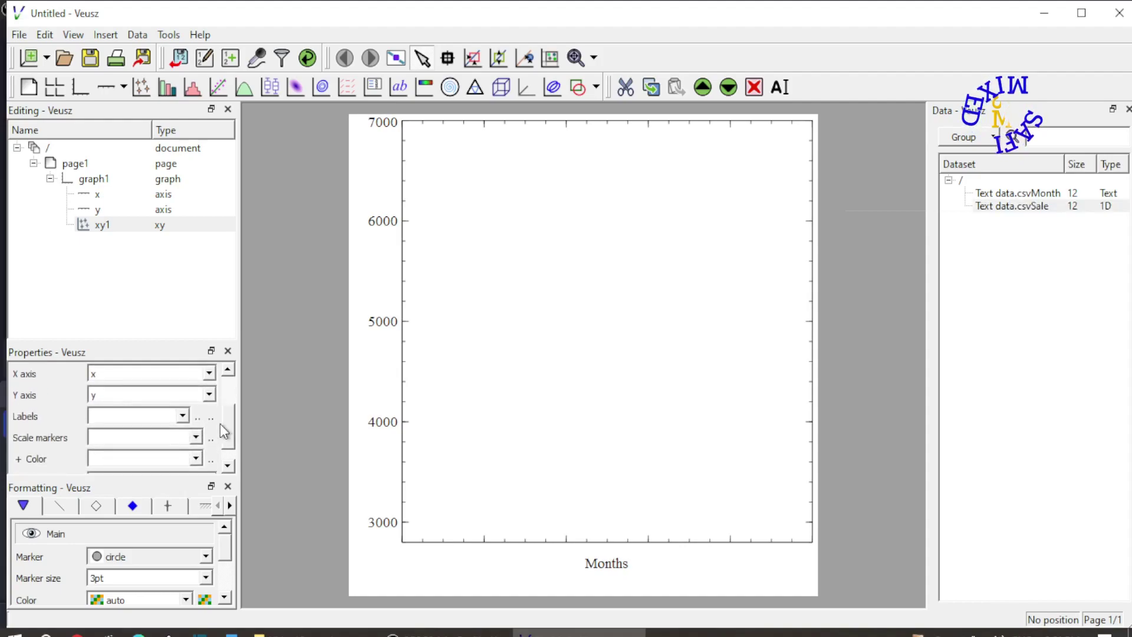
left_click(182, 415)
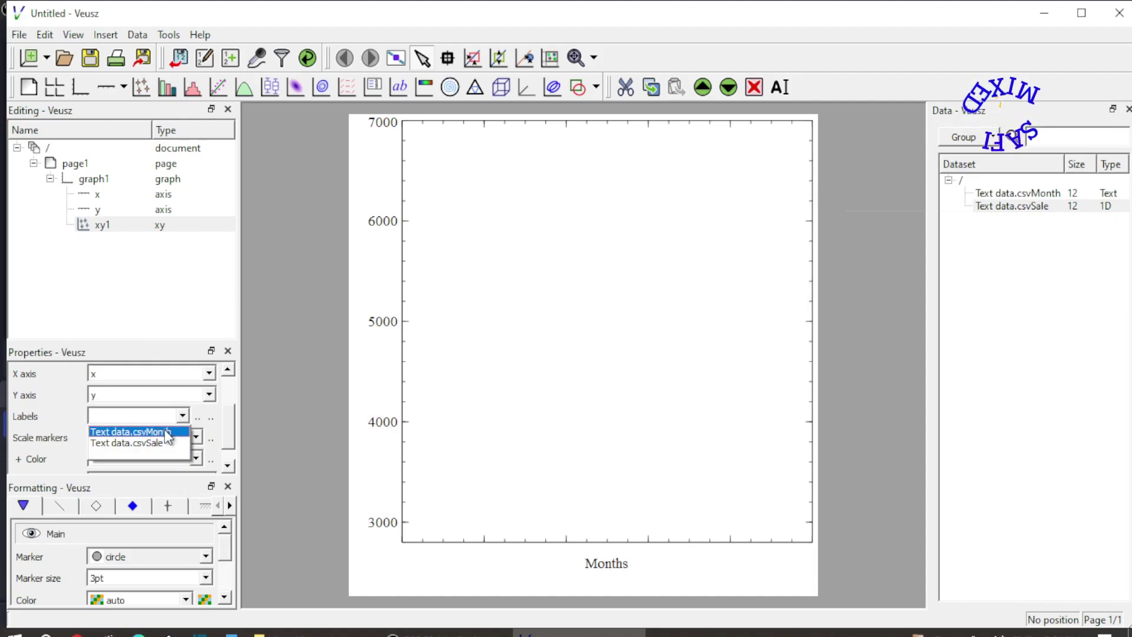
left_click(165, 431)
left_click_drag(224, 423, 232, 391)
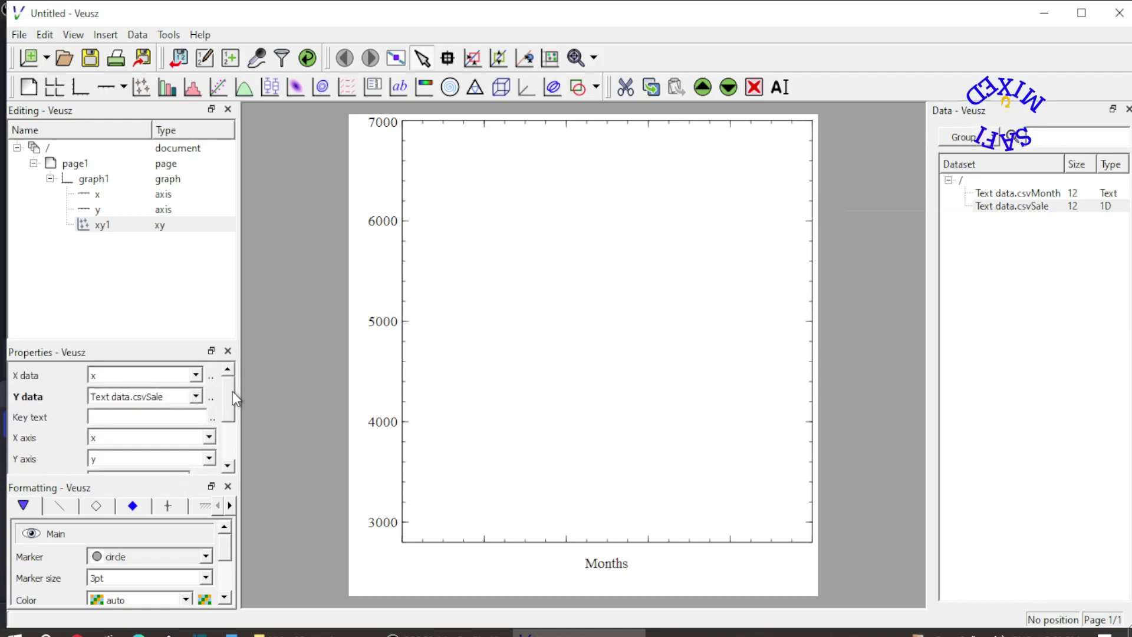
left_click(195, 372)
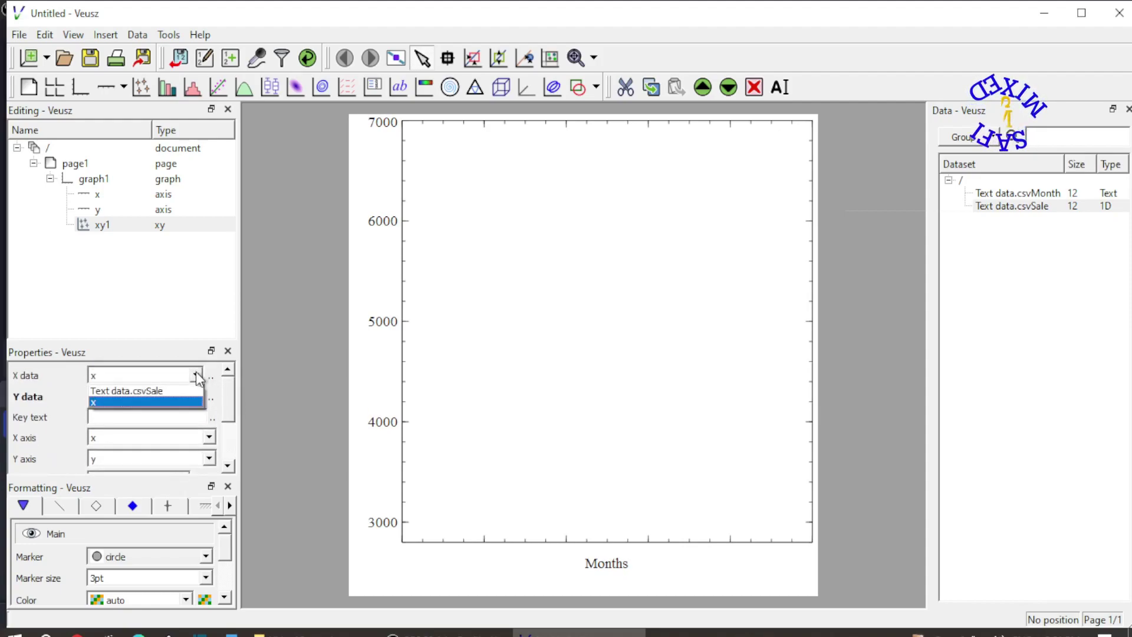
left_click(169, 392)
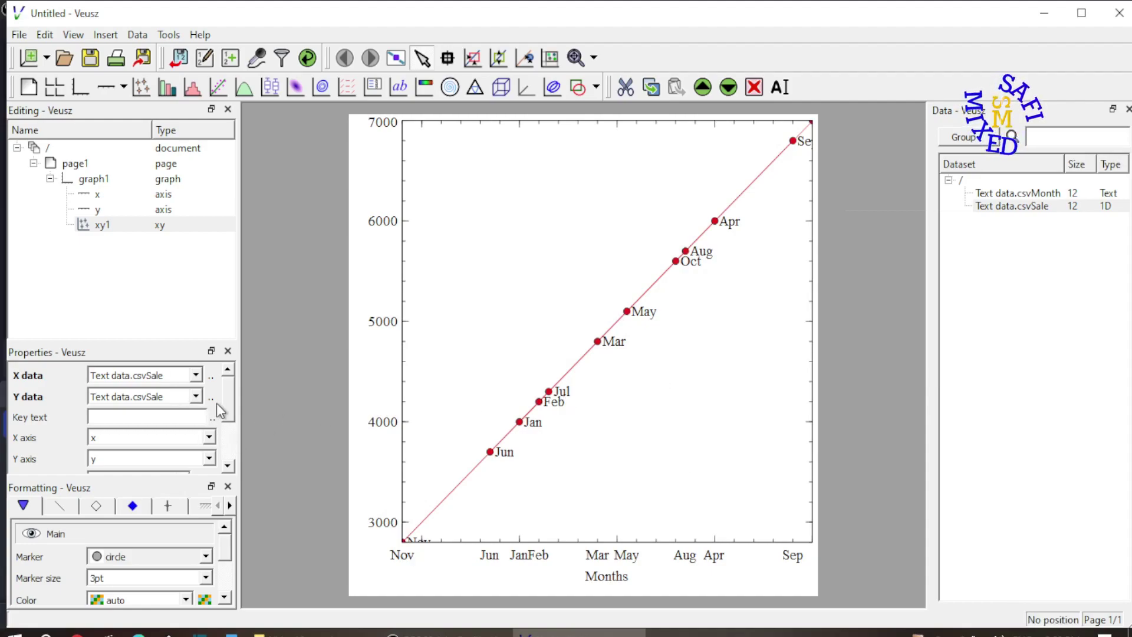
- Set the y axis minimum to 2500 and maximum to 7500
left_click(94, 210)
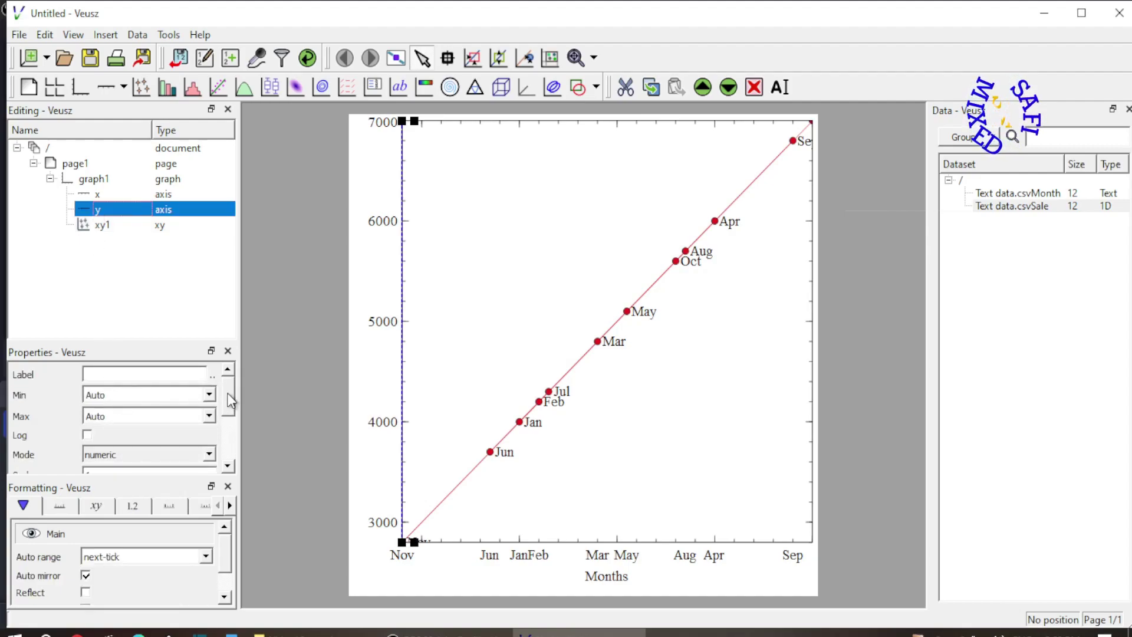
mouse_move(224, 397)
left_mouse_down()
mouse_move(232, 425)
mouse_move(232, 390)
left_mouse_up()
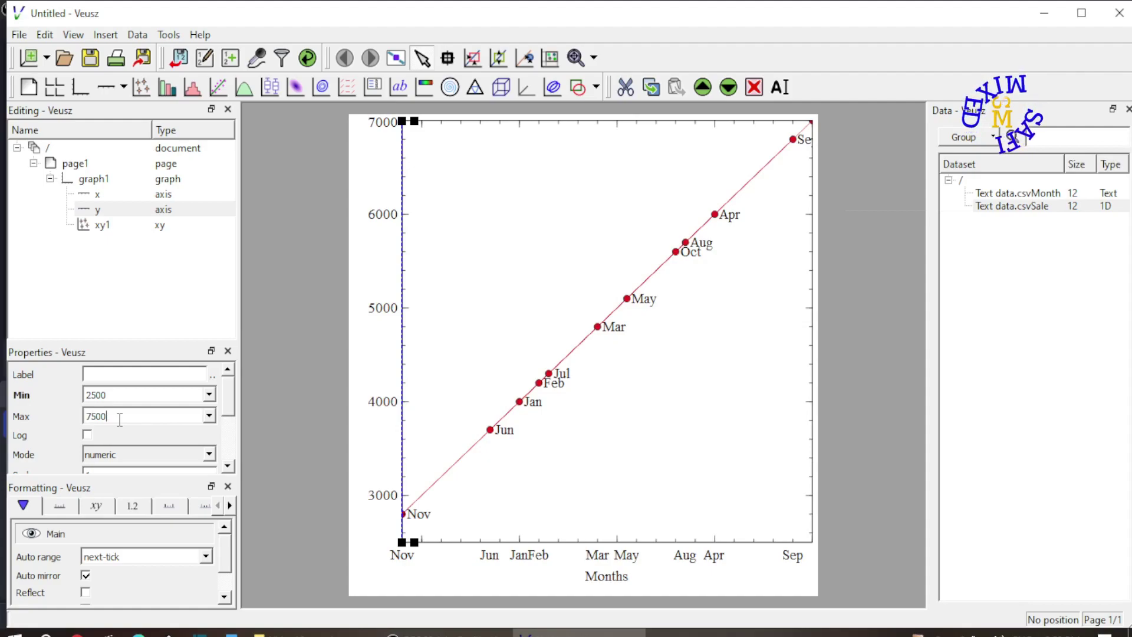
key("Return")
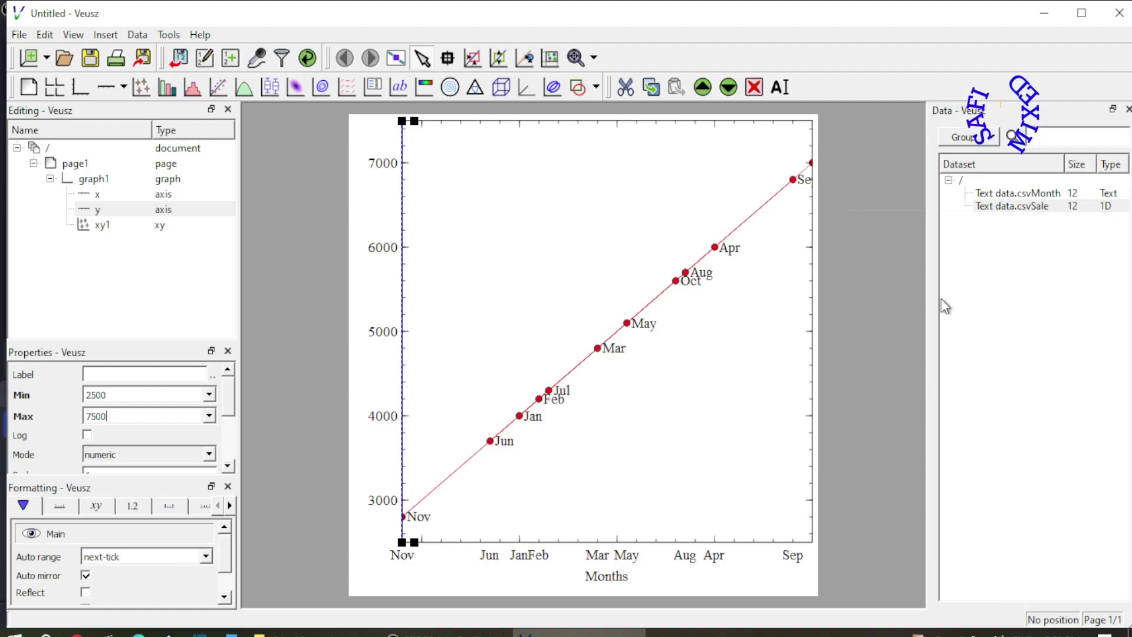
- From the Sale dataset's Edit data window, create a new numerical dataset
right_click(1042, 206)
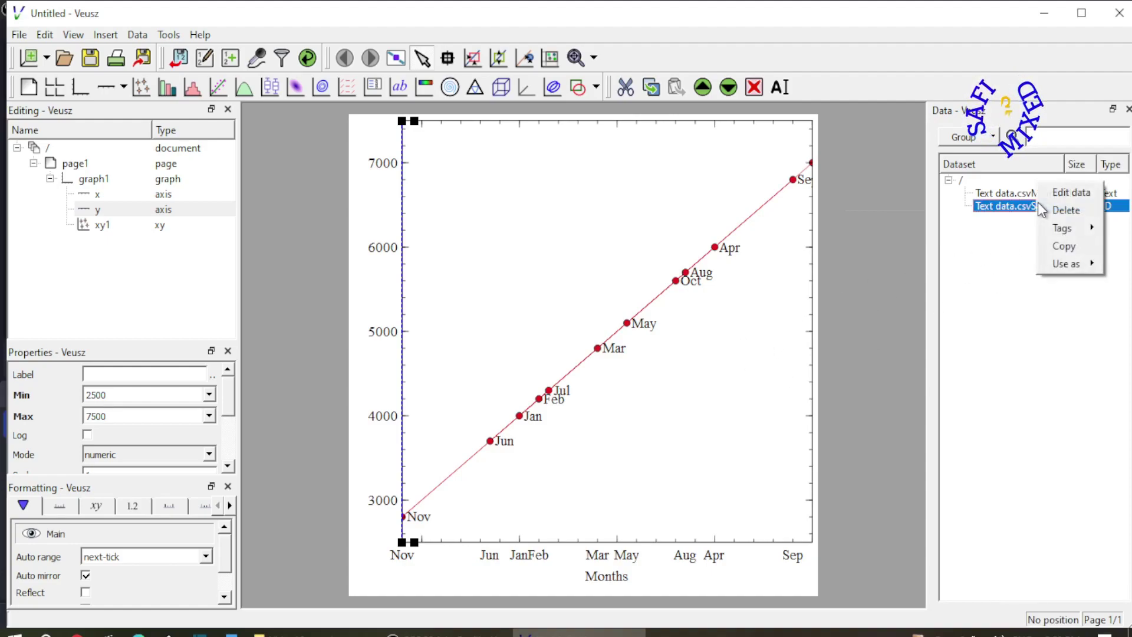
left_click(1081, 191)
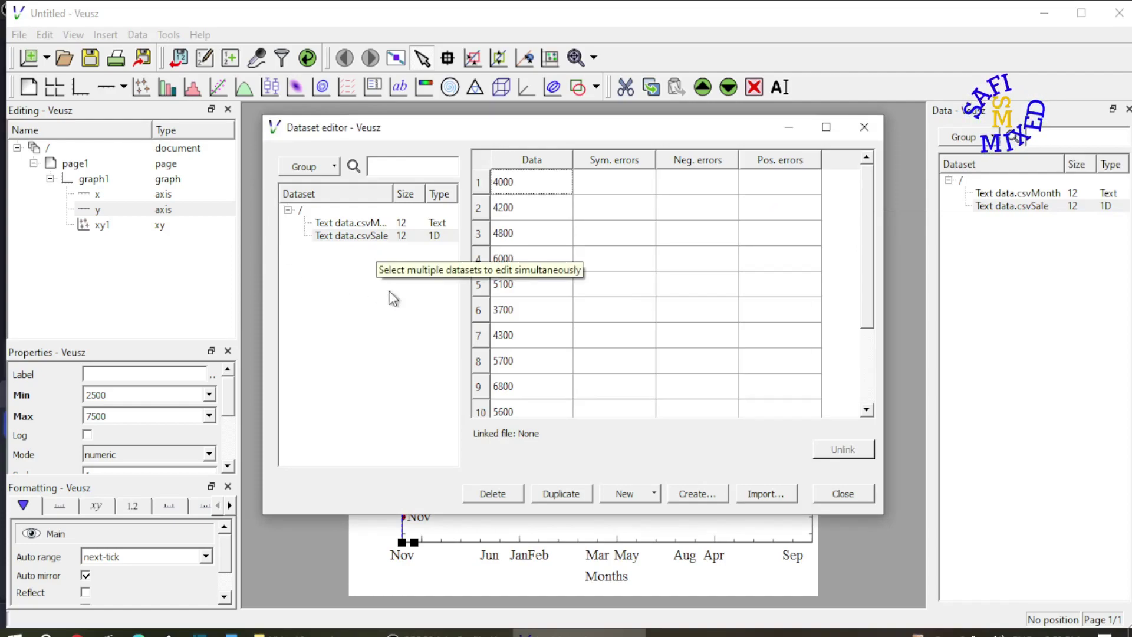
left_click(644, 493)
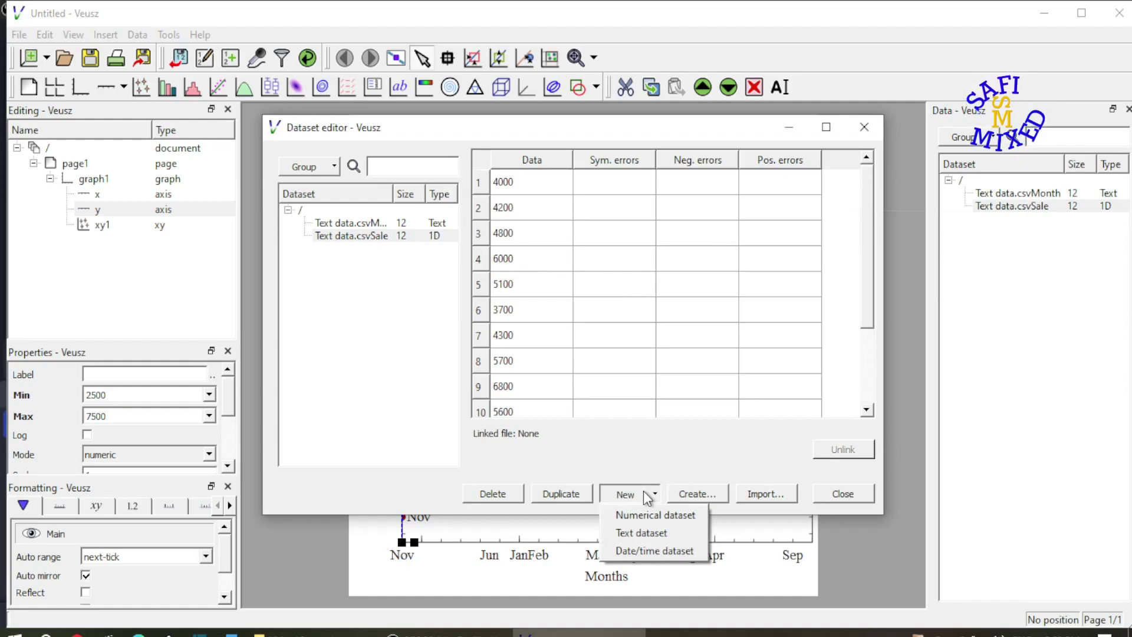
left_click(668, 515)
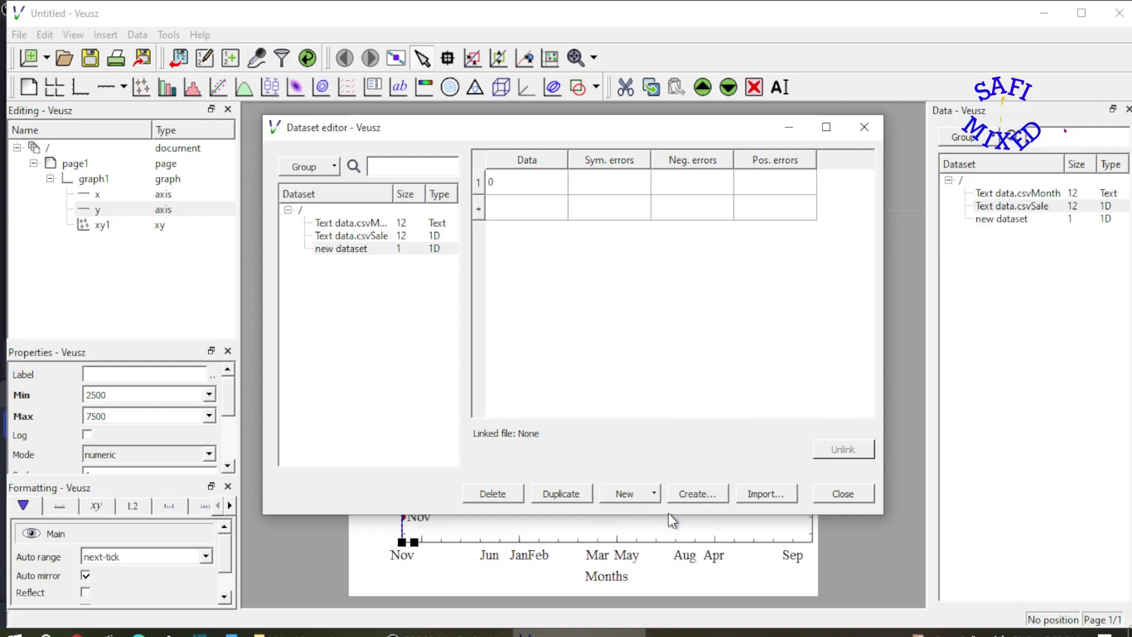
- Enter month positions into the new dataset's Data column, starting 1, 2, 3, 4
left_click(501, 183)
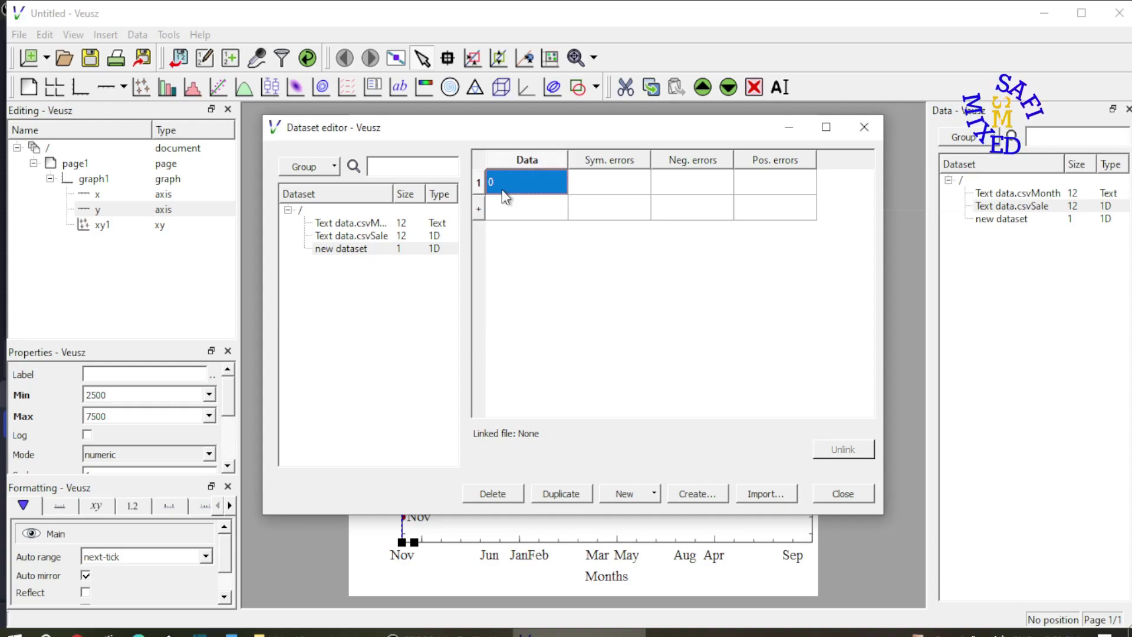
type("1")
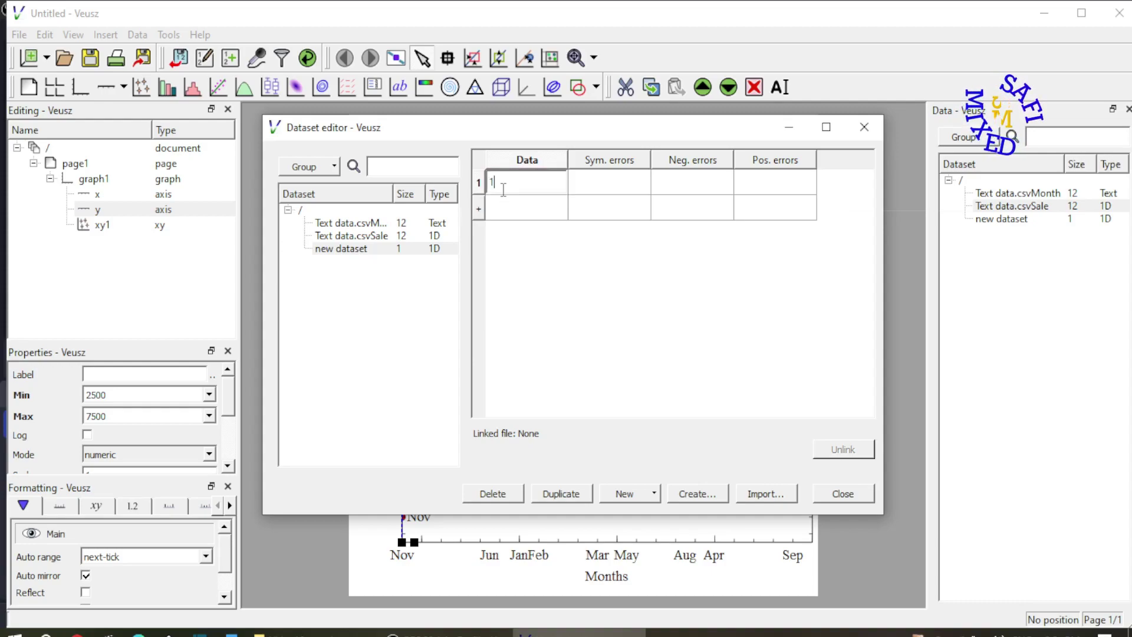
key("Tab")
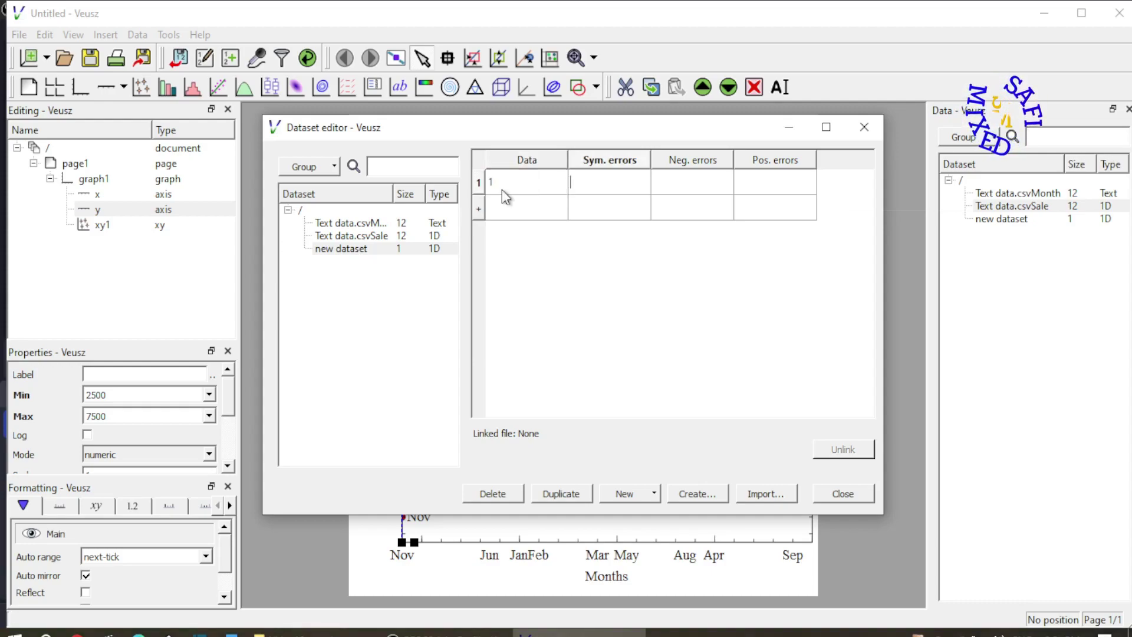
left_click(506, 204)
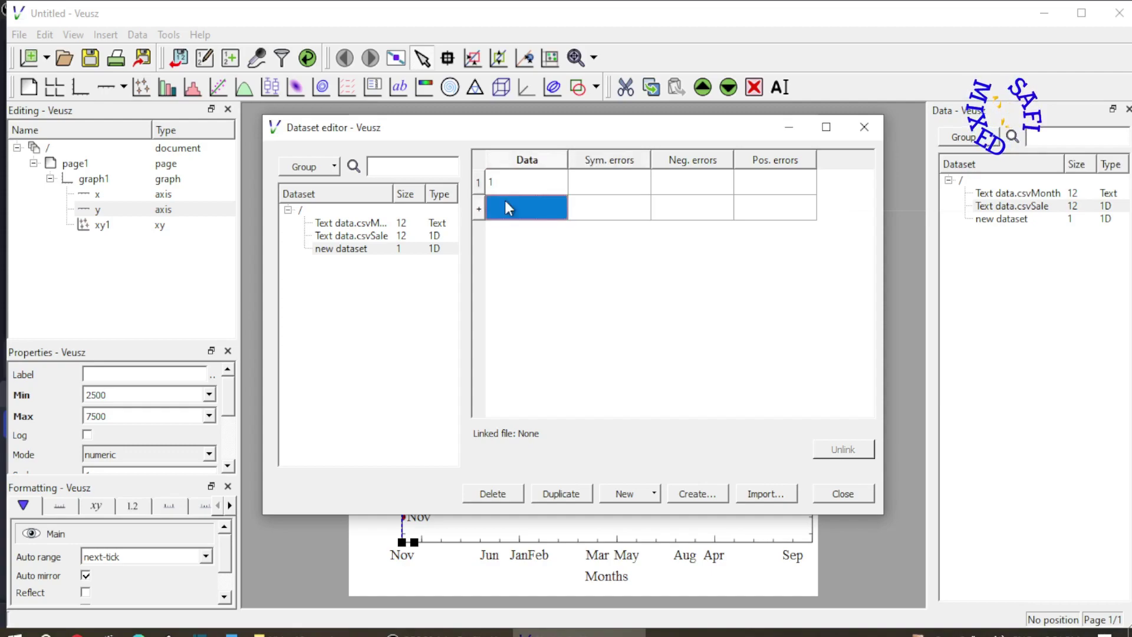
type("2")
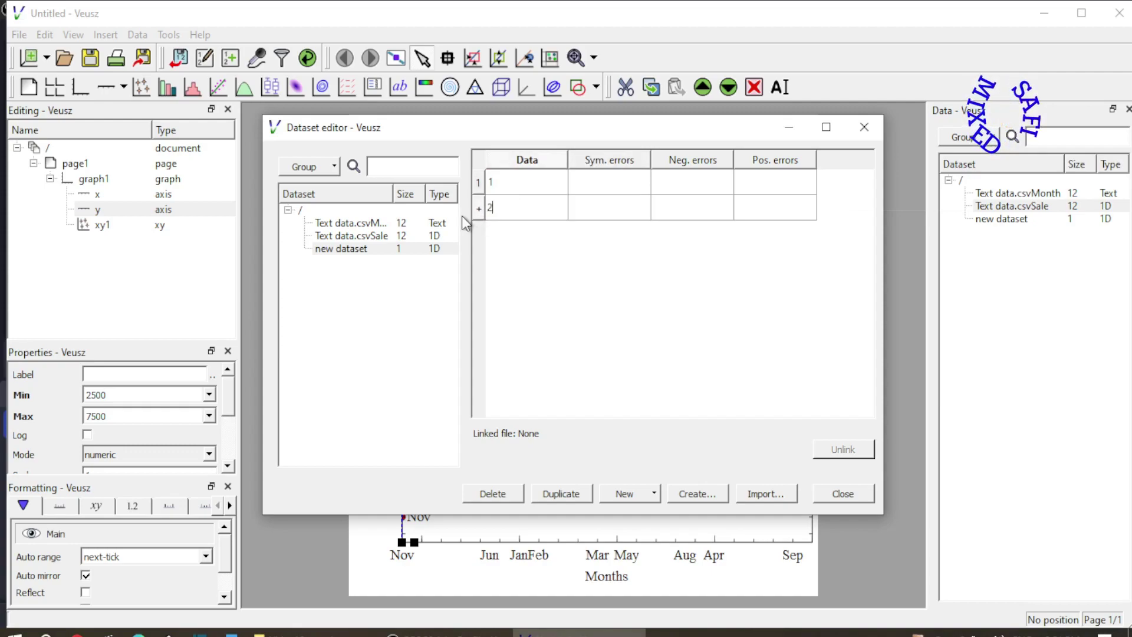
left_click(478, 212)
left_click(508, 235)
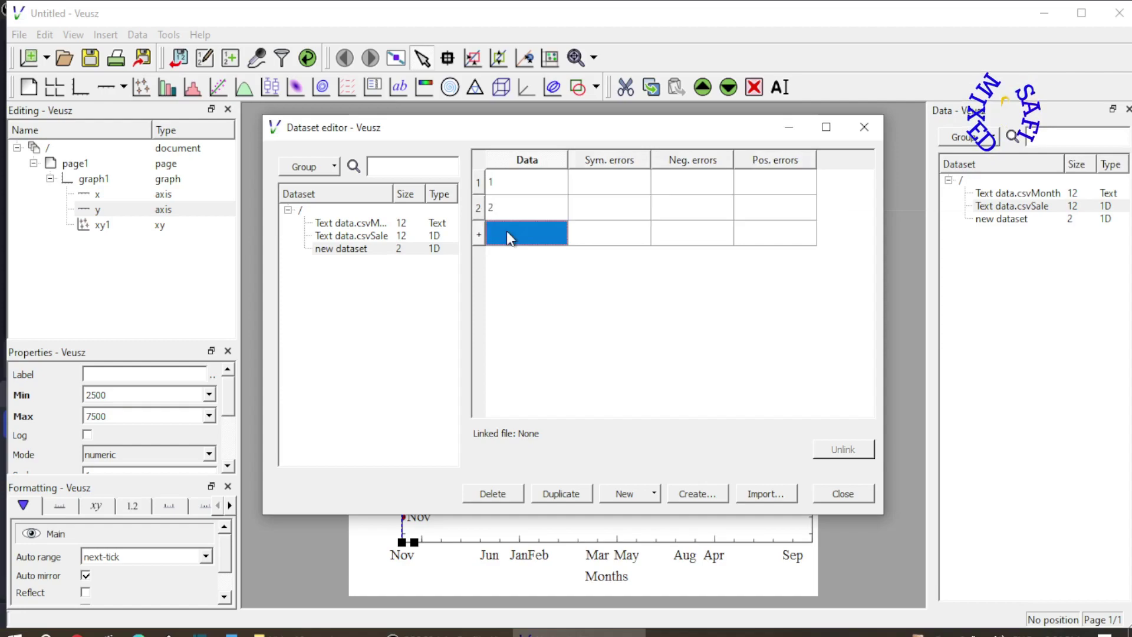
type("3")
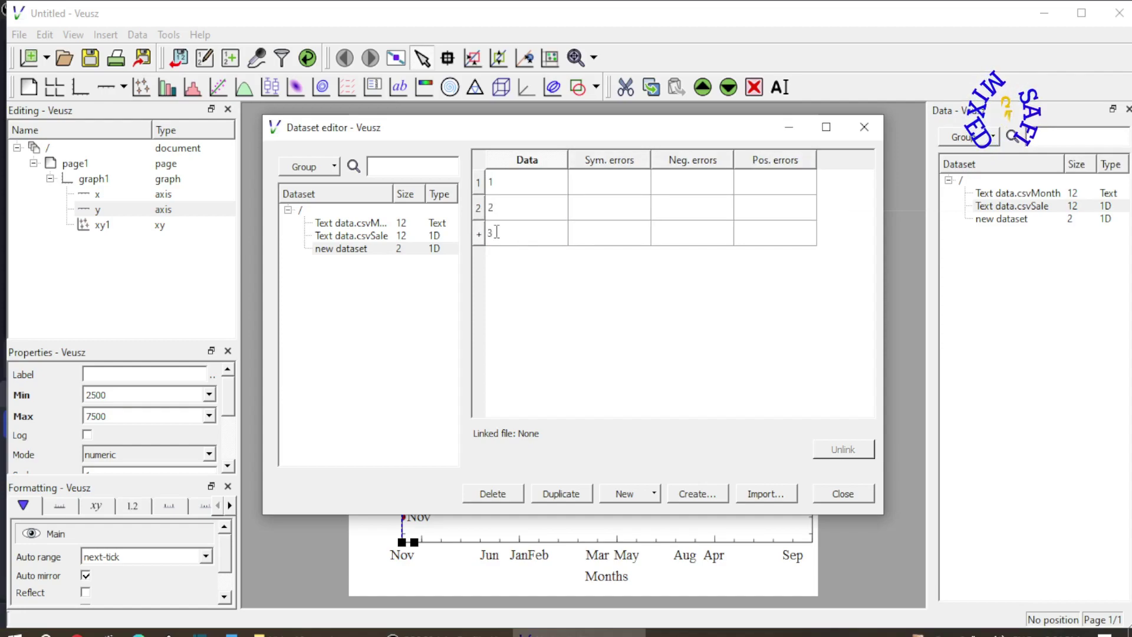
left_click(480, 236)
left_click(503, 265)
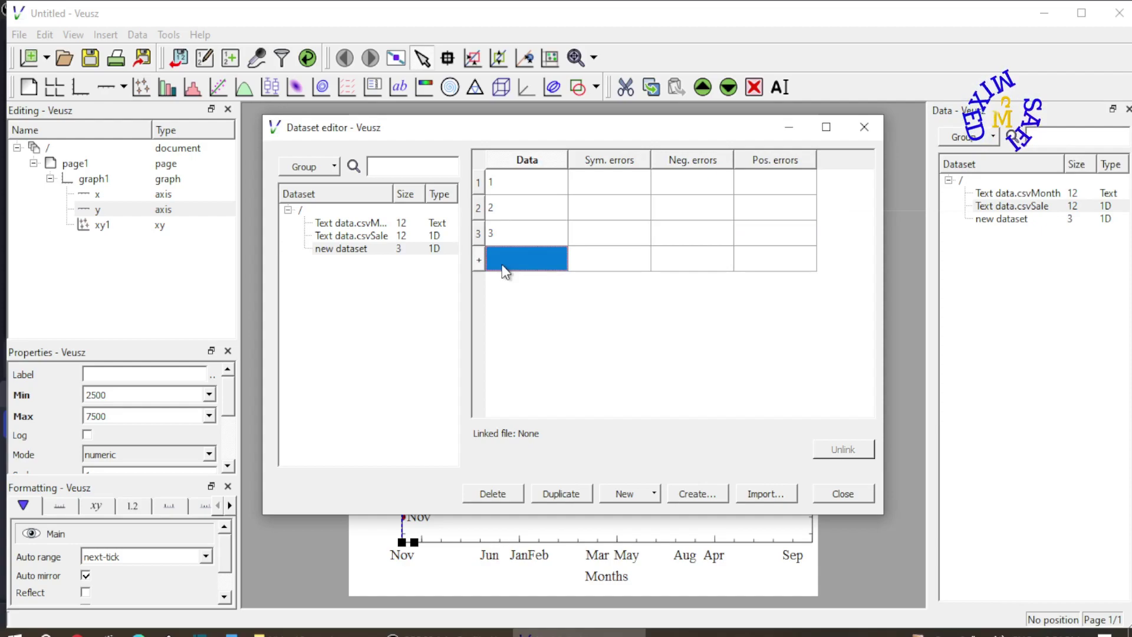
type("4")
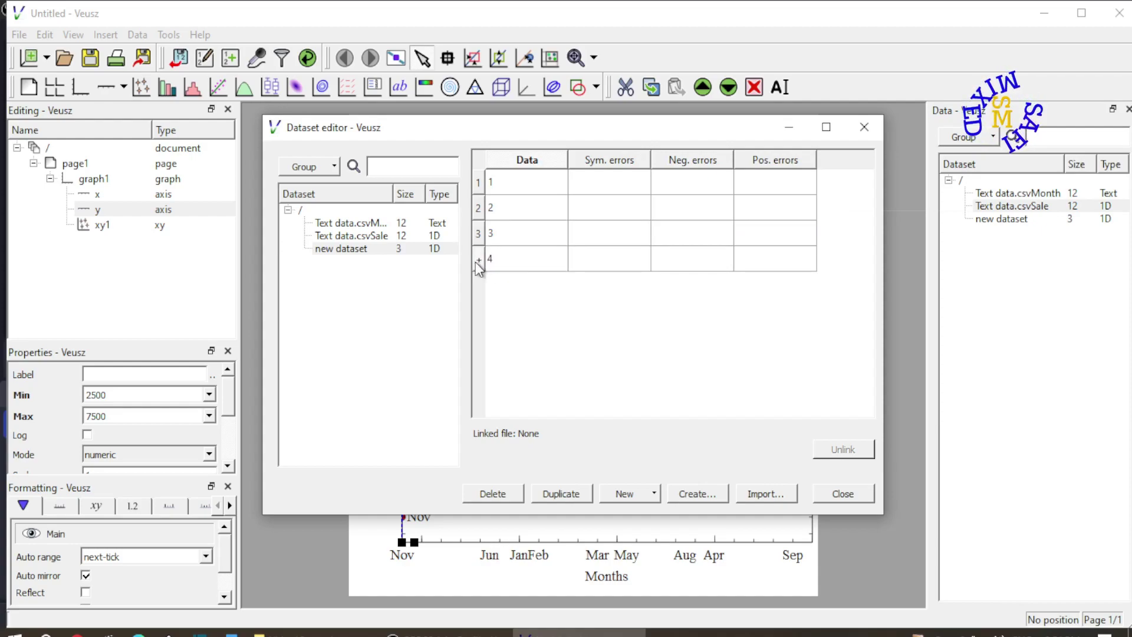
left_click(478, 266)
left_click(500, 289)
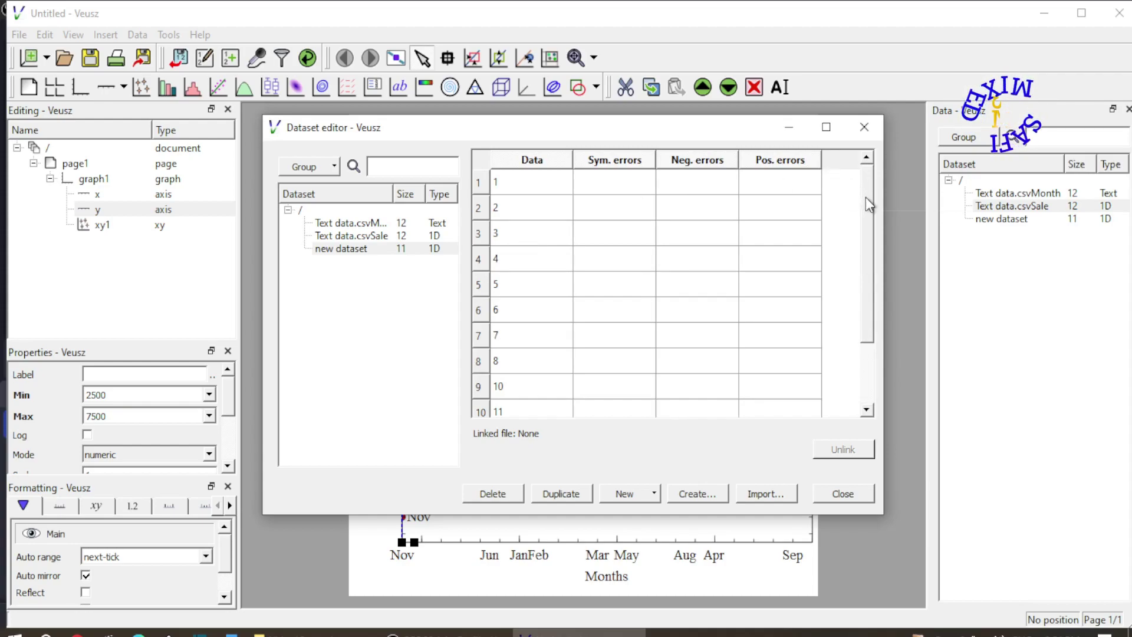
- Close the dataset editor without importing anything and return to the plot
left_click_drag(866, 200, 868, 280)
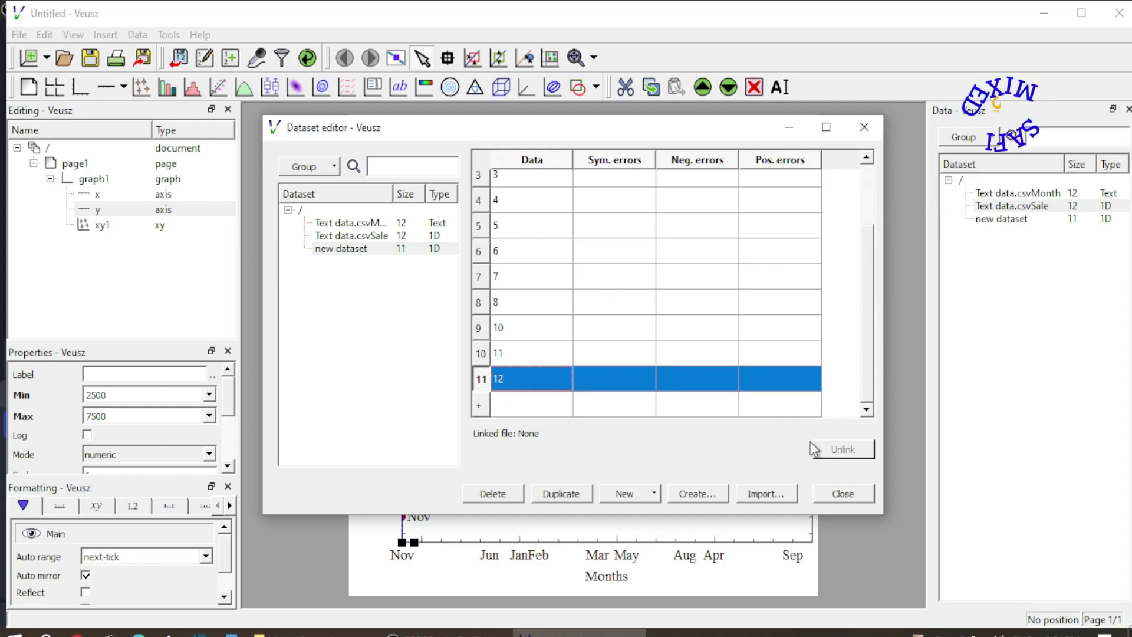
left_click(766, 494)
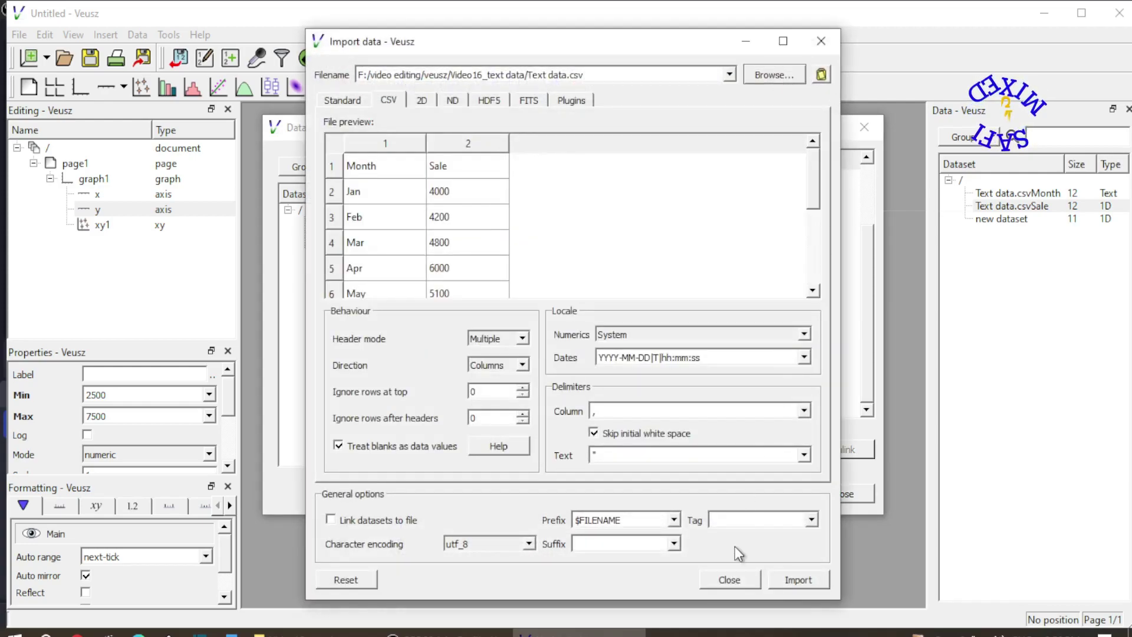
left_click(737, 585)
left_click(1073, 210)
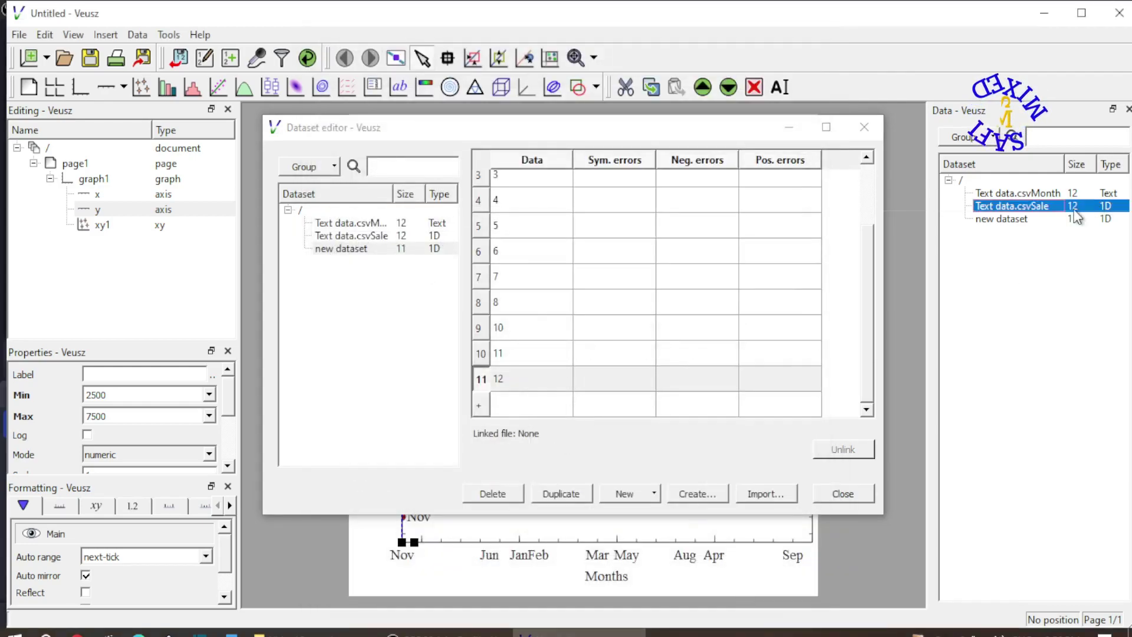
mouse_move(1012, 230)
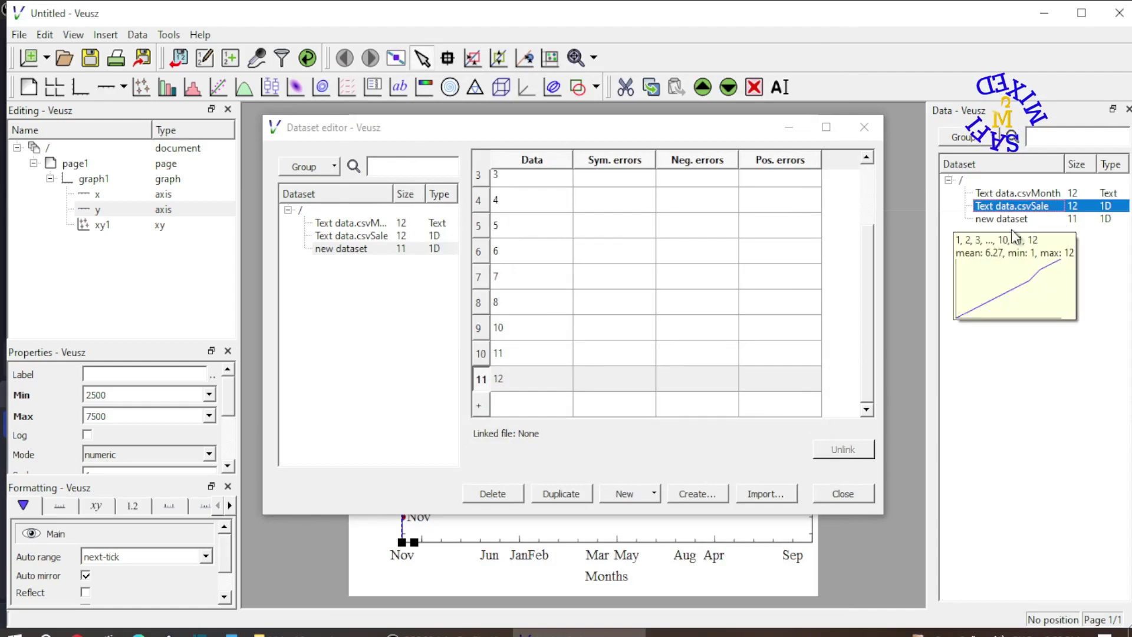
left_click(859, 494)
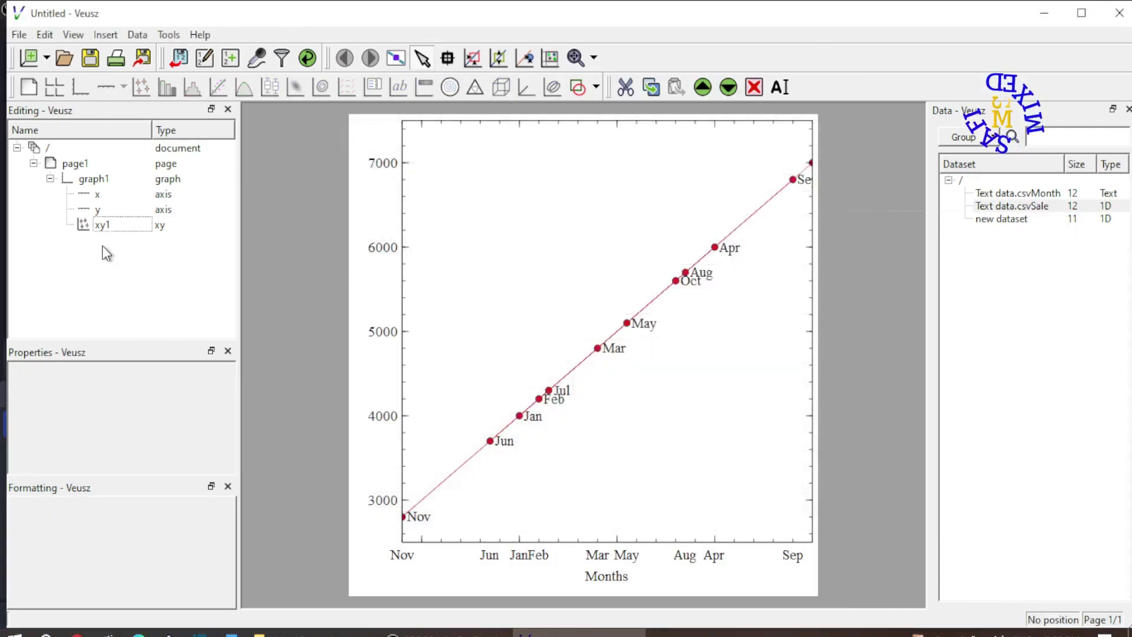
- Change xy1's X data from Text data.csvSale to new dataset
left_click(86, 230)
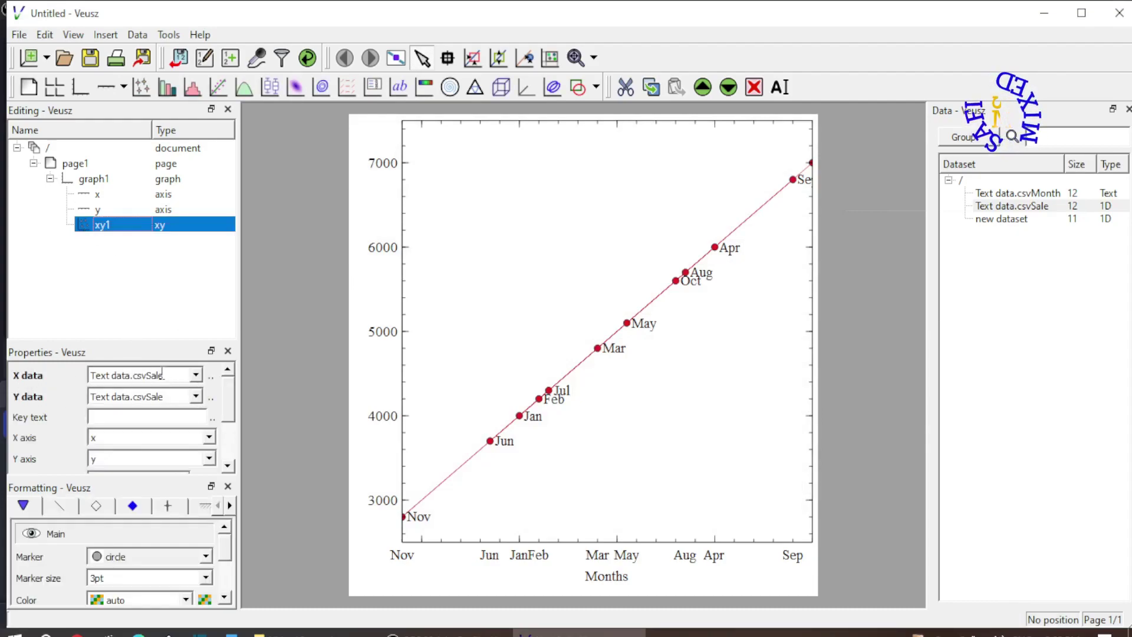
left_click(196, 375)
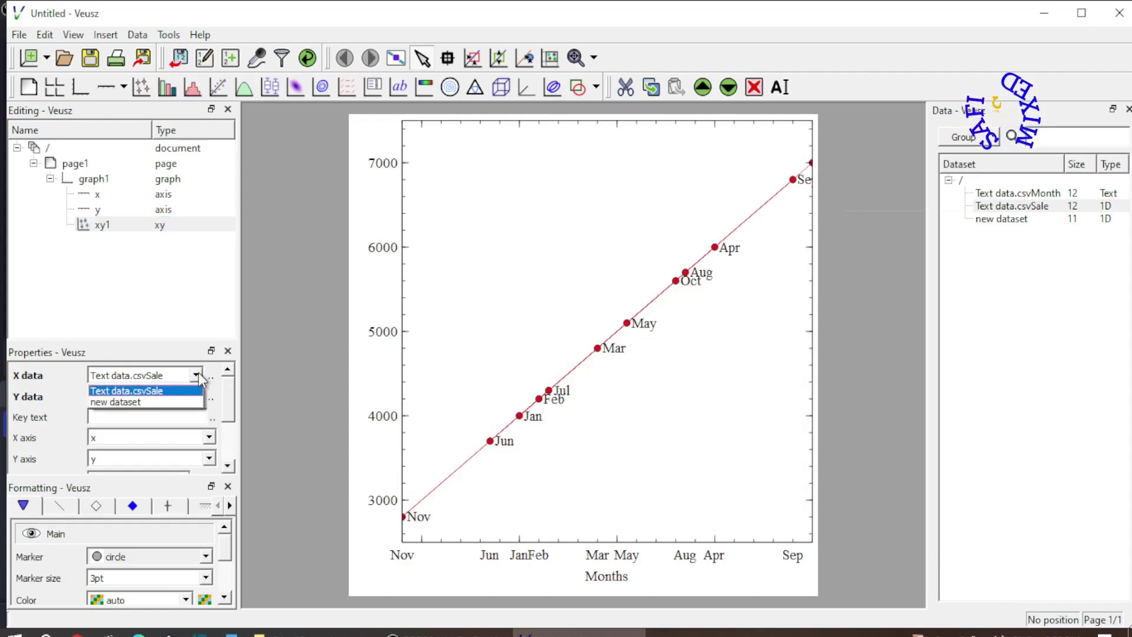
left_click(154, 403)
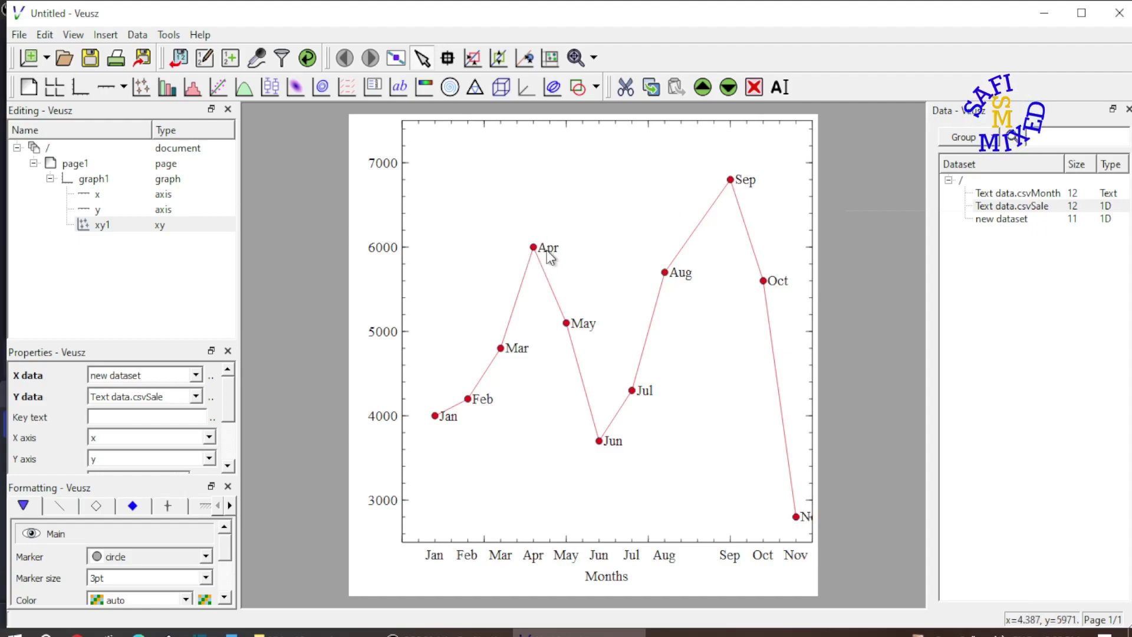
key("Tab")
key("Tab")
key("Tab")
key("Tab")
key("Tab")
key("Tab")
key("Tab")
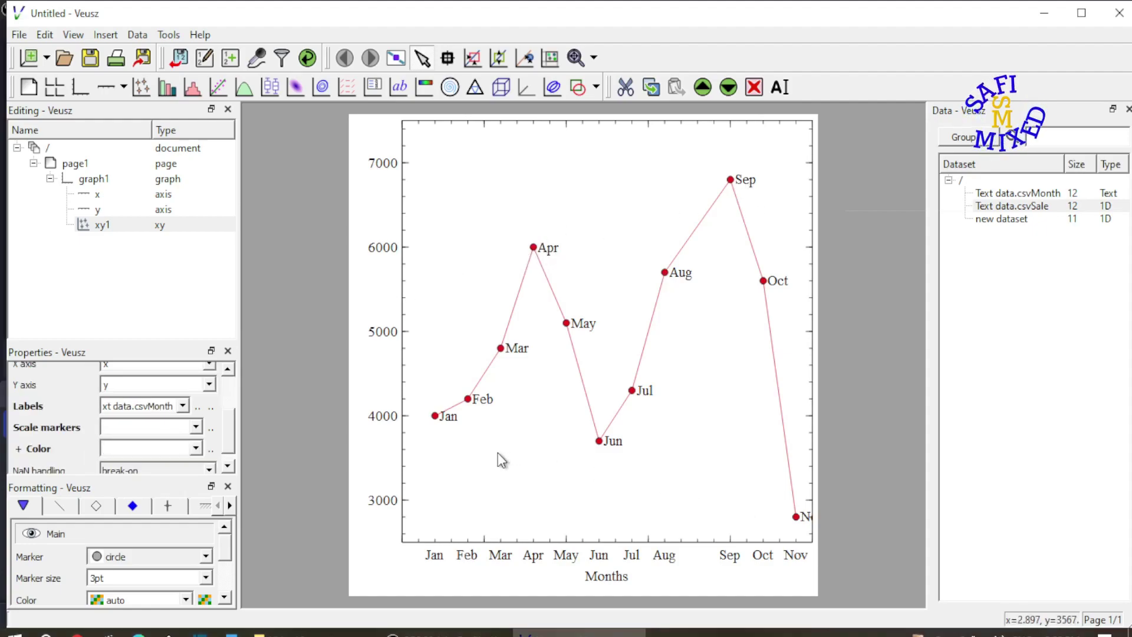